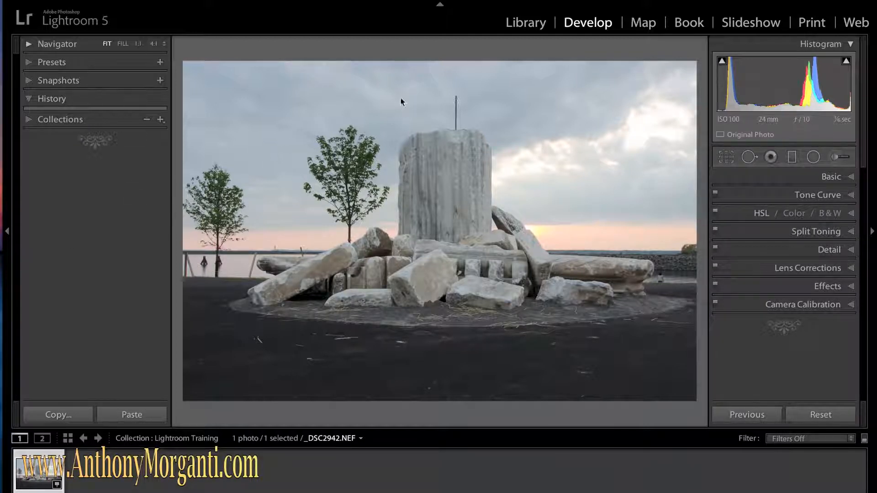
# Hide the navigator and presets side panel and the filmstrip to enlarge the photo
pyautogui.click(8, 234)
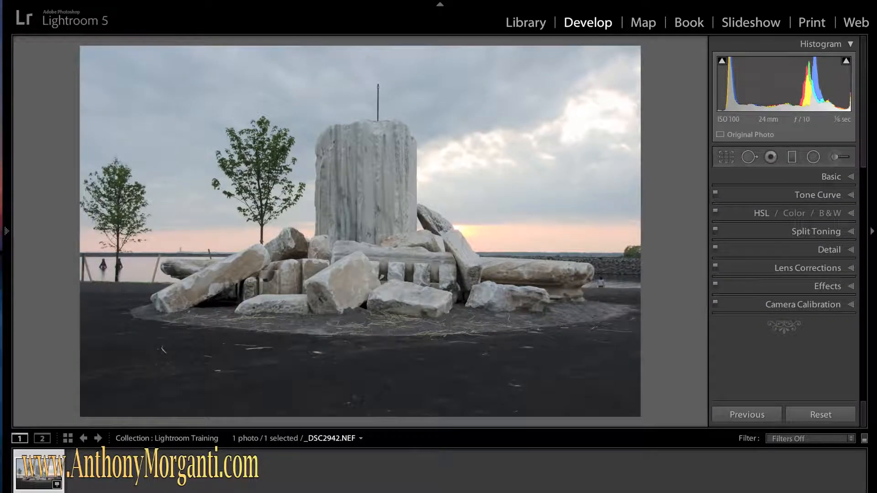
pyautogui.click(439, 492)
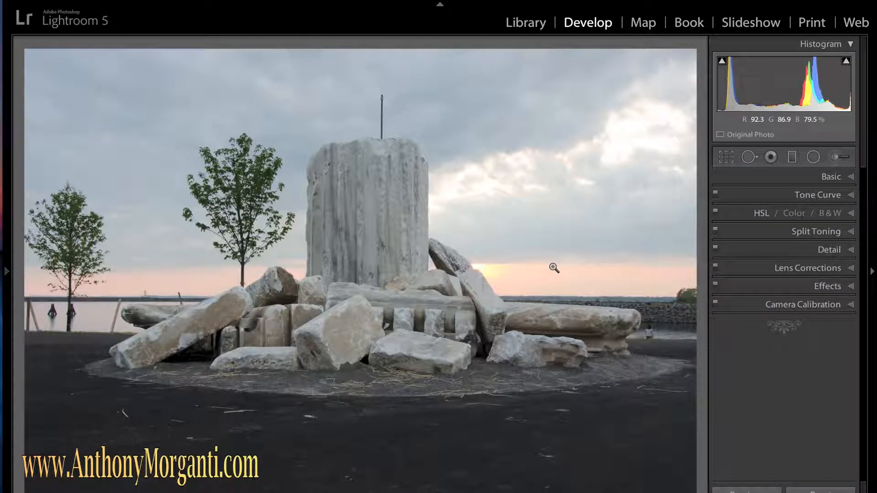
# Straighten the photo along the waterline at the horizon, at an angle of about -0.11, and apply the crop
pyautogui.click(727, 158)
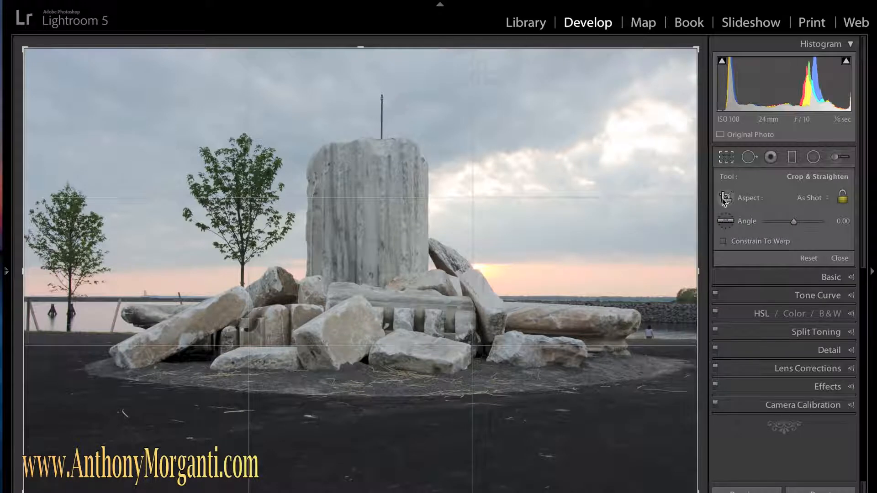
pyautogui.click(725, 221)
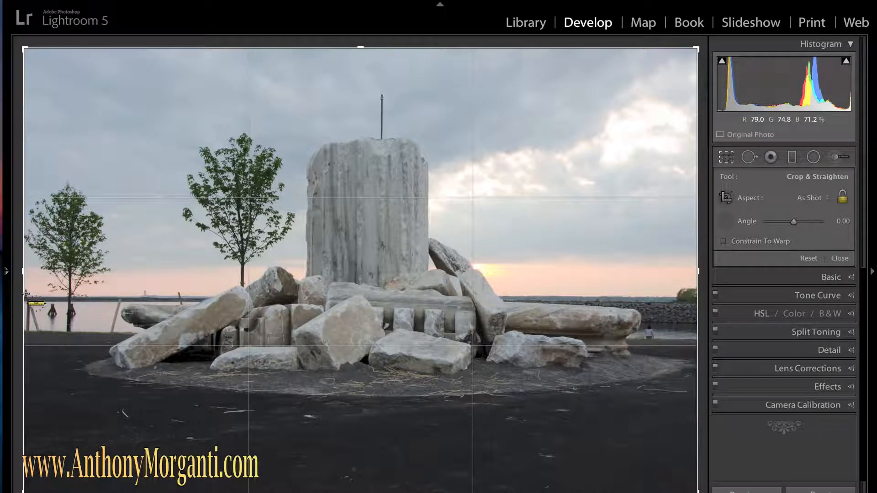
pyautogui.moveTo(26, 297); pyautogui.dragTo(27, 295)
pyautogui.moveTo(215, 287); pyautogui.dragTo(697, 297)
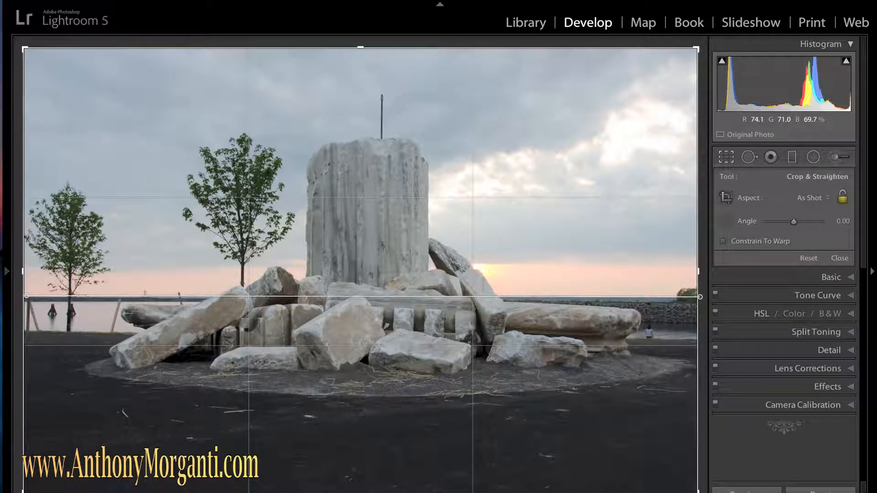
pyautogui.moveTo(700, 297); pyautogui.dragTo(700, 297)
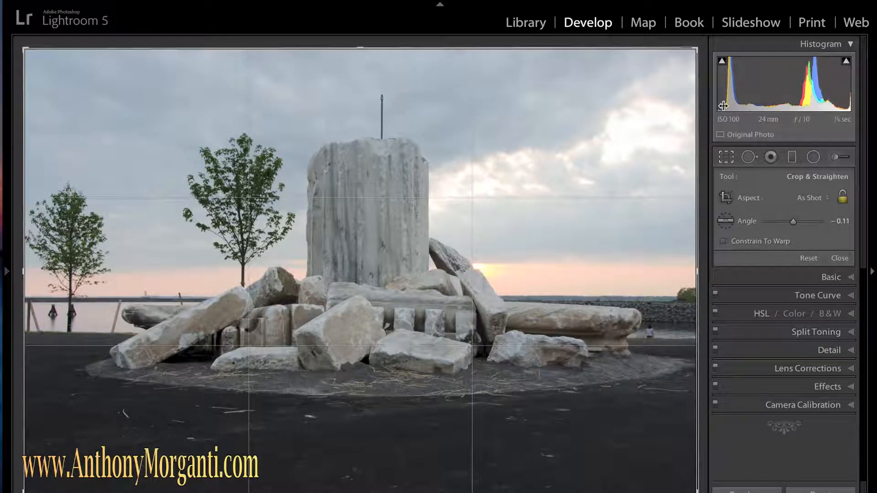
pyautogui.press('Return')
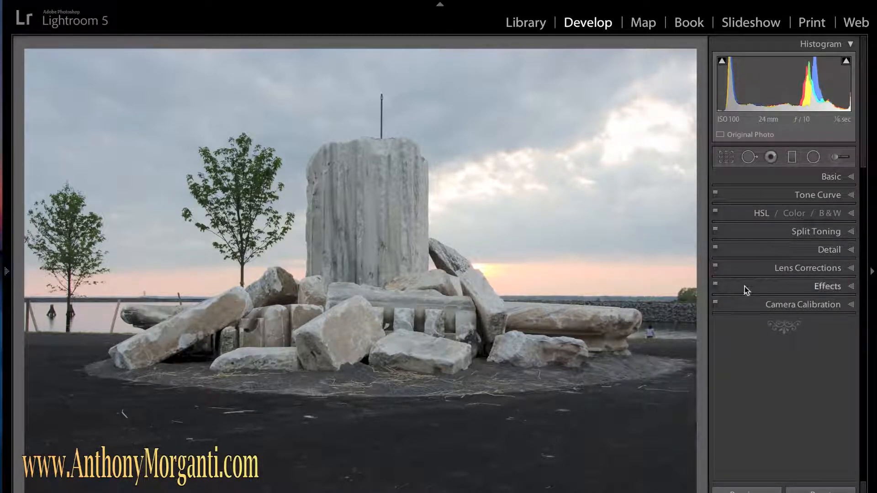
# Enable lens profile corrections and chromatic aberration removal, and check which lens profile is used
pyautogui.click(852, 272)
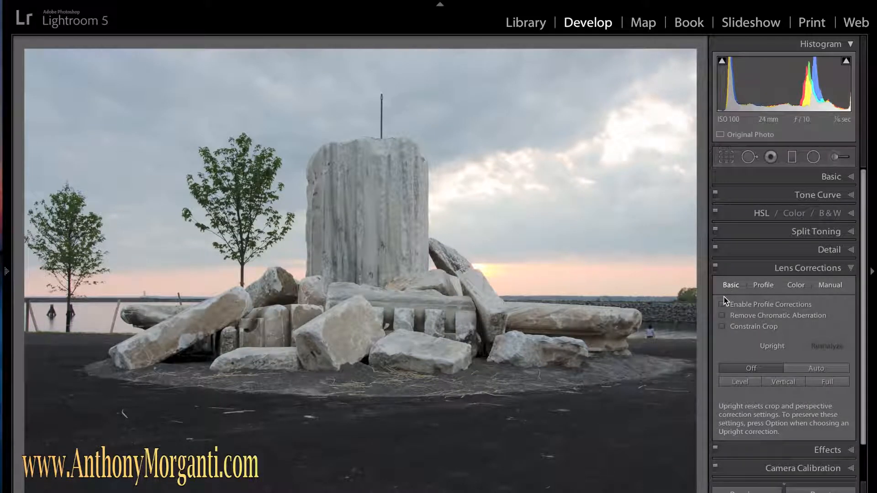
pyautogui.click(722, 305)
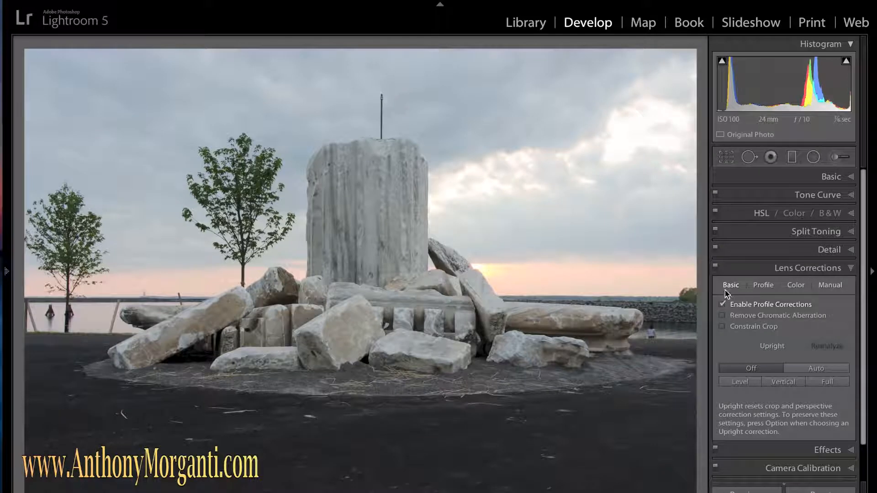
pyautogui.click(722, 316)
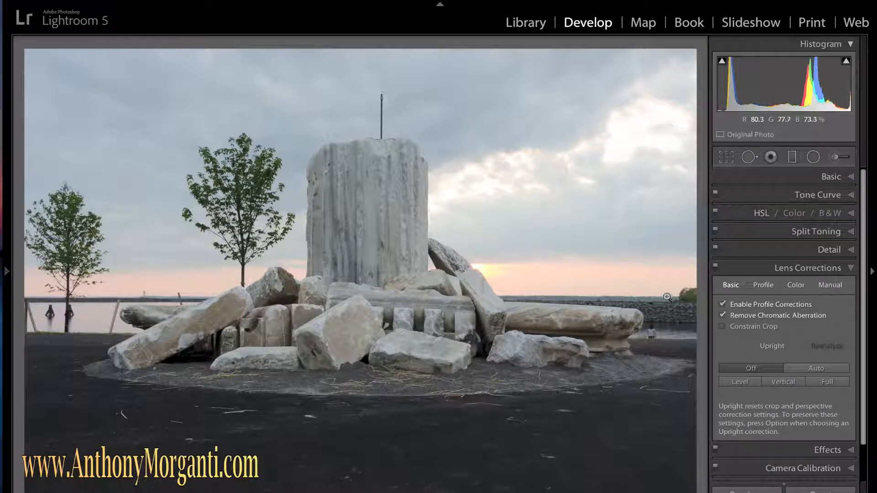
pyautogui.click(768, 284)
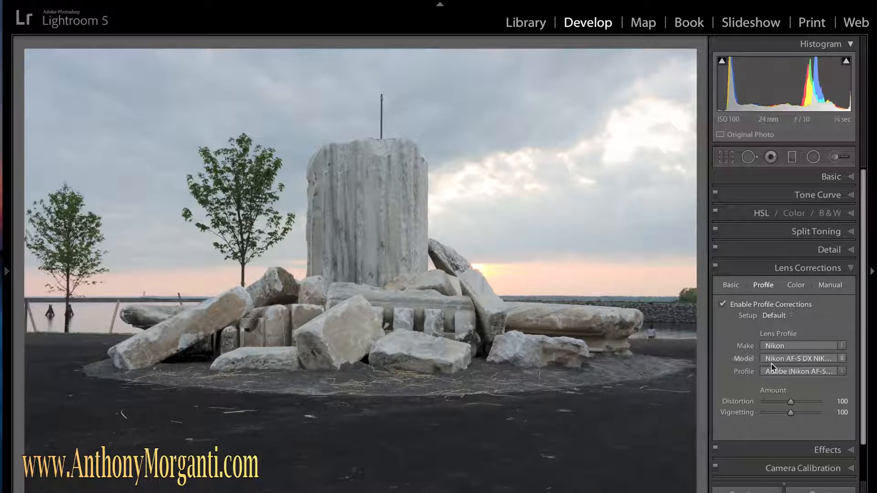
pyautogui.click(731, 285)
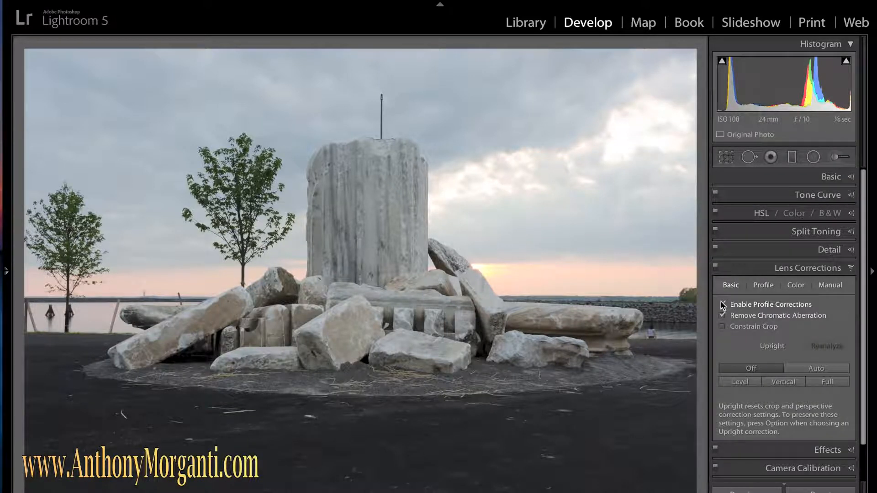
# Apply the Auto Upright perspective correction to the photo and collapse the lens corrections
pyautogui.click(722, 316)
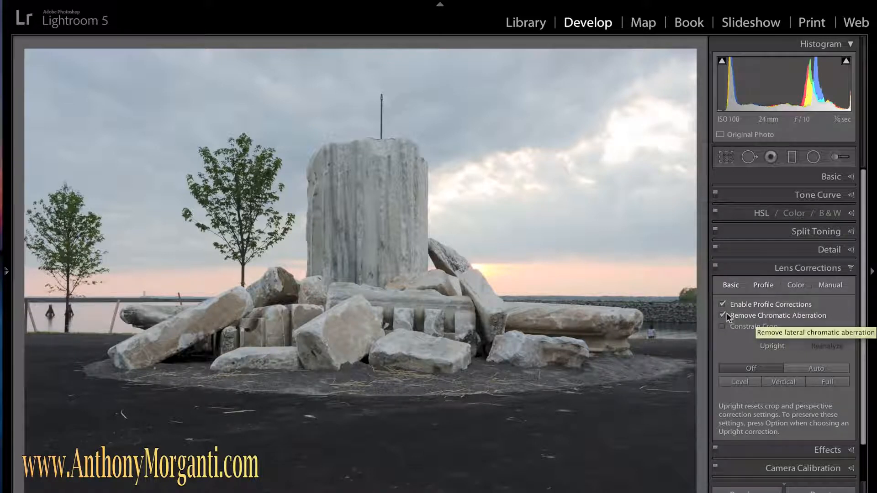
pyautogui.click(813, 368)
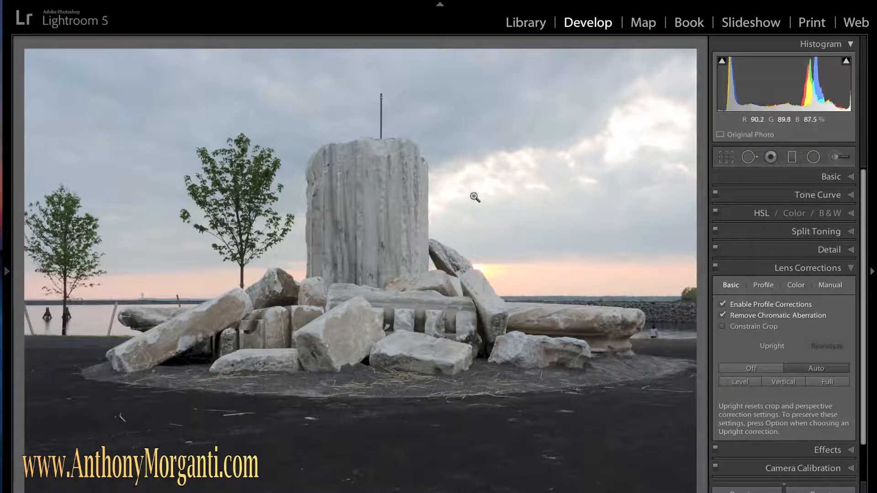
pyautogui.click(851, 269)
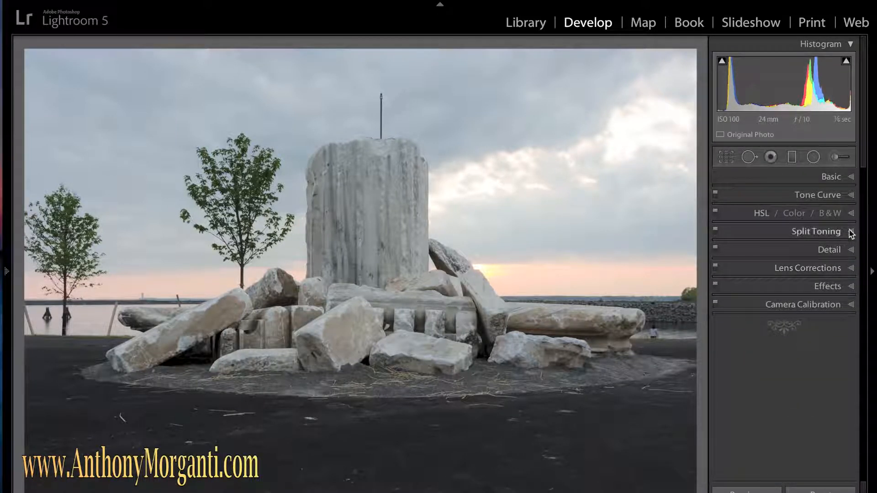
# Set the photo's Highlights to -100 and Shadows to +100 in the basic adjustments
pyautogui.click(852, 178)
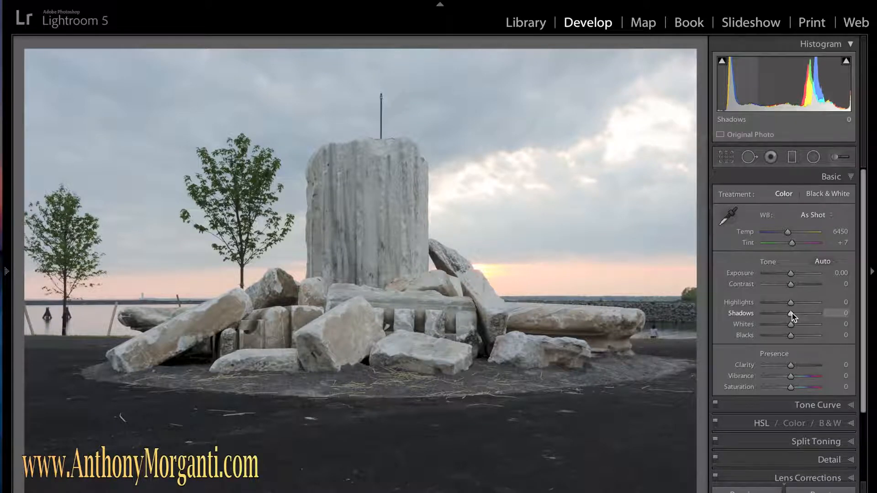
pyautogui.moveTo(792, 316); pyautogui.dragTo(827, 316)
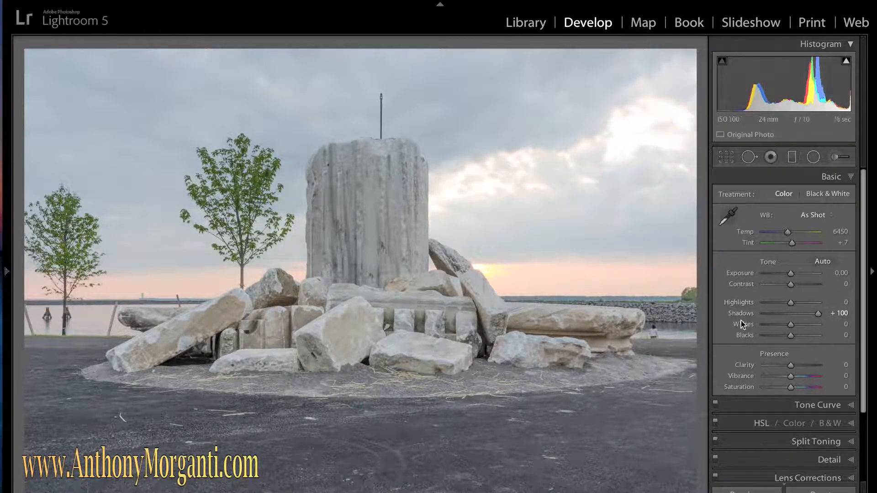
pyautogui.doubleClick(819, 313)
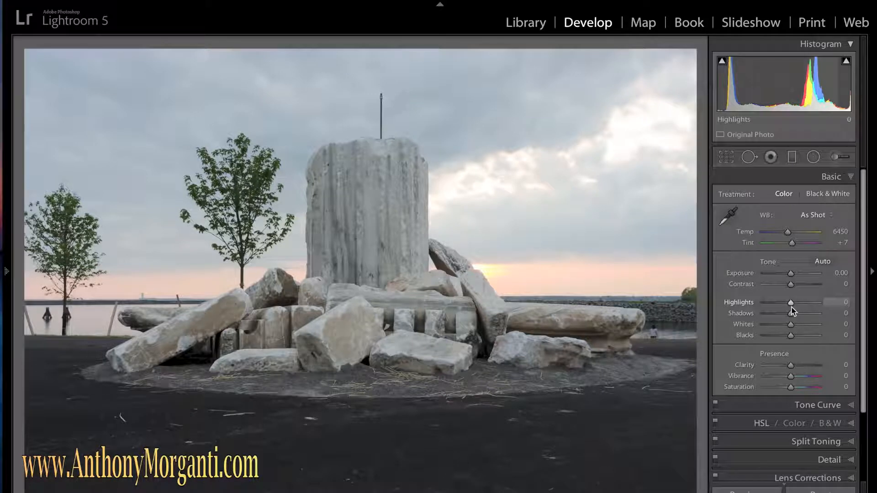
pyautogui.moveTo(791, 303); pyautogui.dragTo(838, 313)
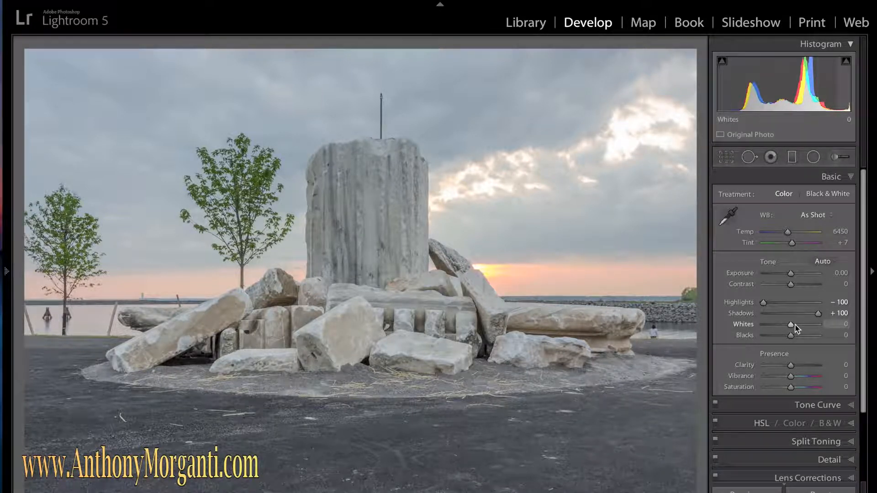
# Set the Whites to +11, using the clipping preview to find where highlights start to clip
pyautogui.moveTo(791, 324)
pyautogui.mouseDown()
pyautogui.moveTo(820, 329)
pyautogui.moveTo(772, 321)
pyautogui.moveTo(791, 326)
pyautogui.mouseUp()
pyautogui.press('alt')
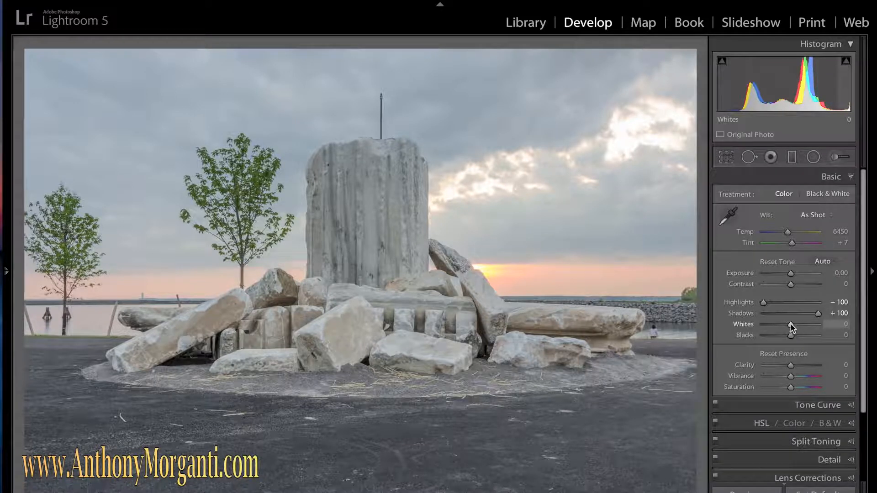
pyautogui.keyDown('alt'); pyautogui.click(791, 324); pyautogui.keyUp('alt')
pyautogui.moveTo(791, 325); pyautogui.dragTo(790, 326)
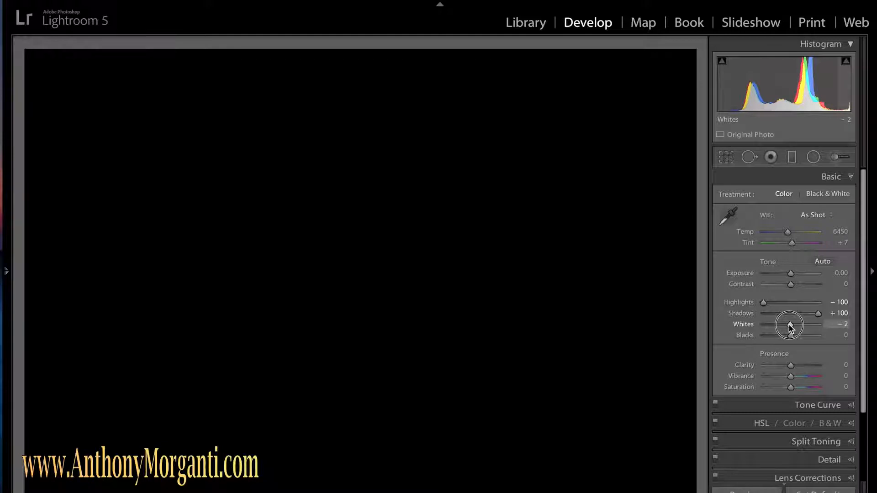
pyautogui.moveTo(788, 325); pyautogui.dragTo(793, 325)
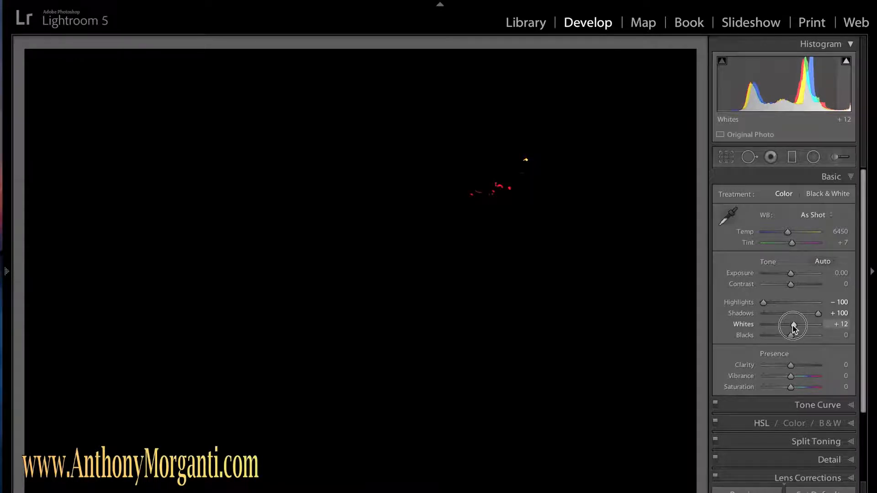
pyautogui.moveTo(793, 325); pyautogui.dragTo(792, 325)
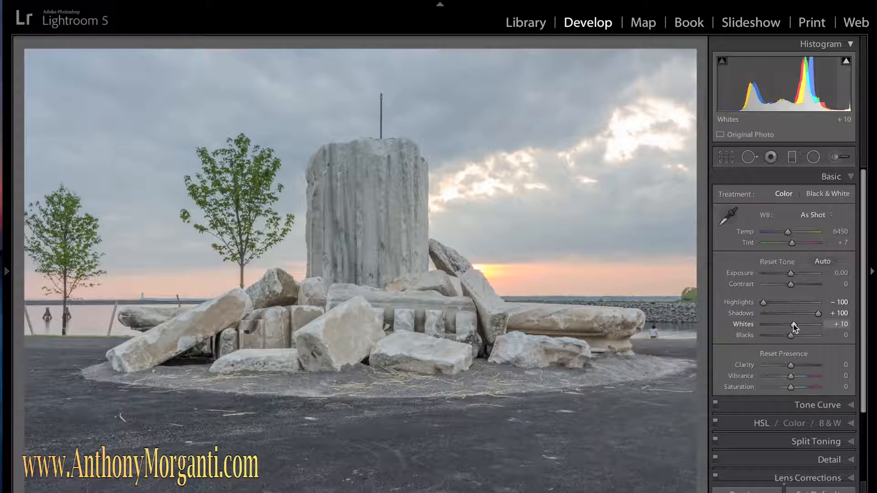
pyautogui.moveTo(793, 326)
pyautogui.mouseDown()
pyautogui.moveTo(819, 327)
pyautogui.moveTo(793, 326)
pyautogui.mouseUp()
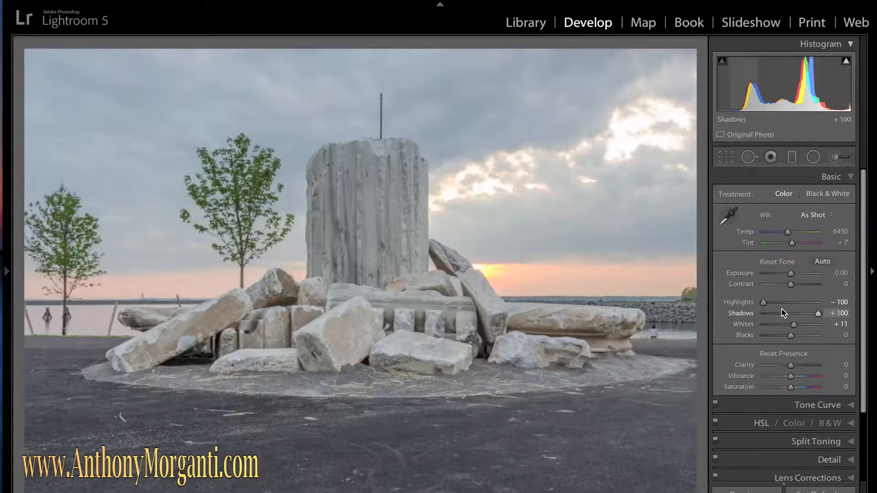
# Set the Blacks to -76, using the clipping preview to judge the darkest areas
pyautogui.keyDown('alt'); pyautogui.click(791, 337); pyautogui.keyUp('alt')
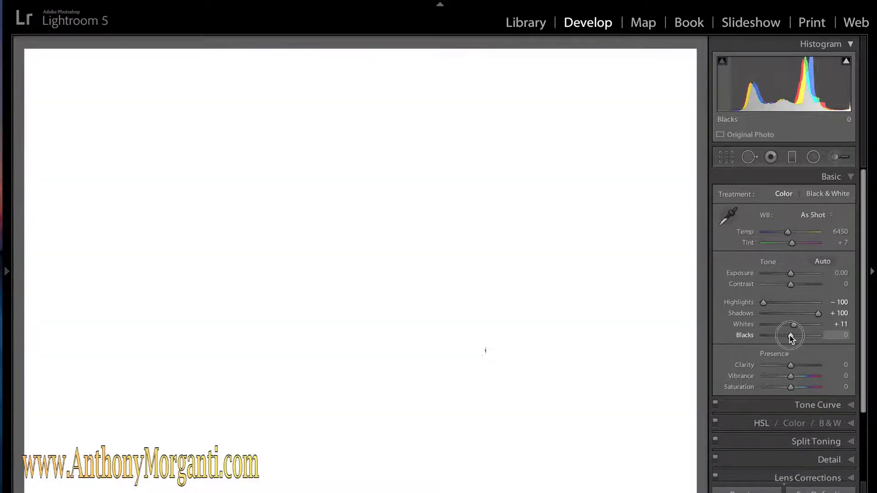
pyautogui.moveTo(791, 337); pyautogui.dragTo(771, 337)
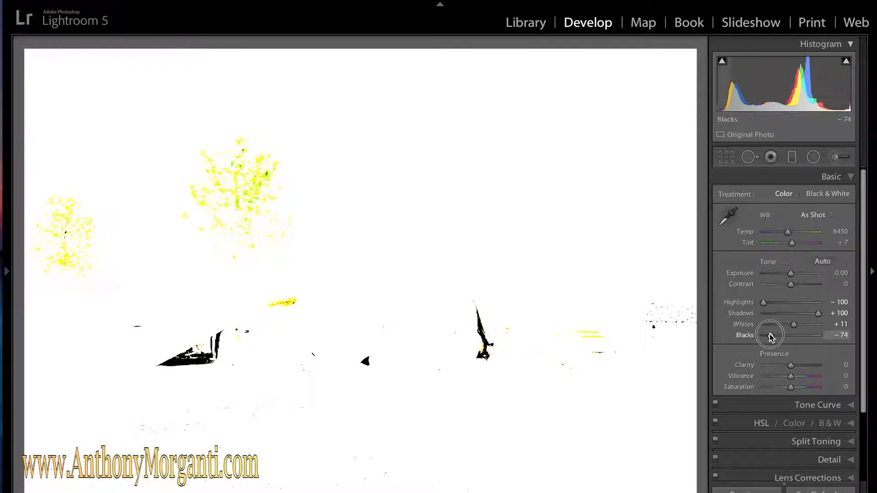
pyautogui.moveTo(771, 337); pyautogui.dragTo(771, 337)
pyautogui.moveTo(771, 337); pyautogui.dragTo(795, 328)
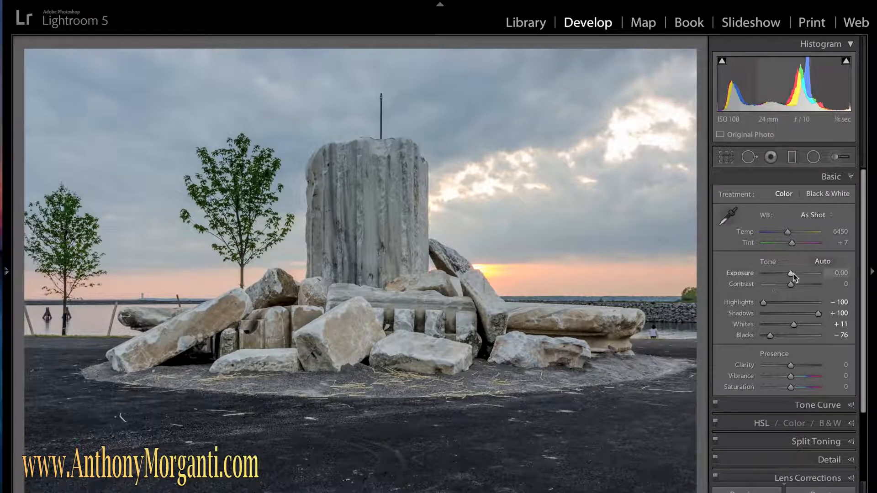
# Set the Contrast to +18, and try an Exposure change before resetting Exposure to its default
pyautogui.moveTo(792, 288)
pyautogui.mouseDown()
pyautogui.moveTo(825, 286)
pyautogui.moveTo(754, 287)
pyautogui.moveTo(796, 288)
pyautogui.mouseUp()
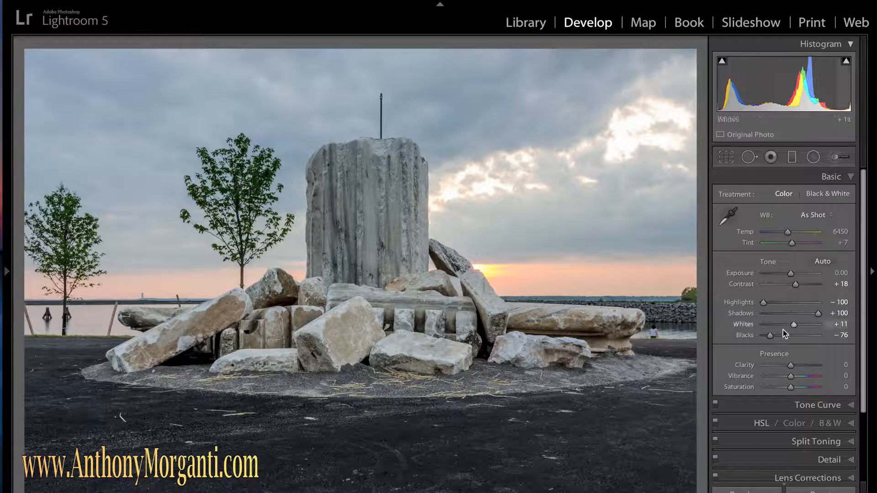
pyautogui.moveTo(790, 274)
pyautogui.mouseDown()
pyautogui.moveTo(804, 276)
pyautogui.moveTo(793, 279)
pyautogui.mouseUp()
pyautogui.doubleClick(792, 274)
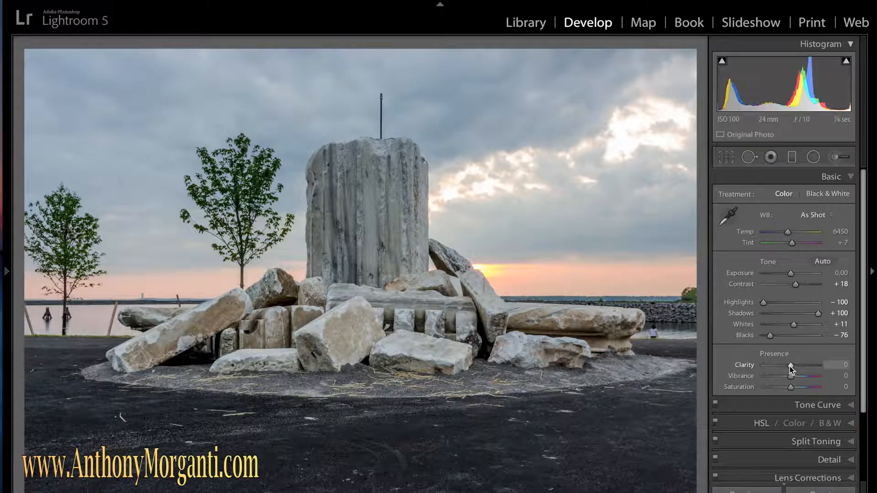
# Set the photo's Clarity to +30 and Vibrance to +12
pyautogui.moveTo(791, 366)
pyautogui.mouseDown()
pyautogui.moveTo(815, 368)
pyautogui.moveTo(768, 364)
pyautogui.moveTo(793, 364)
pyautogui.mouseUp()
pyautogui.moveTo(793, 367); pyautogui.dragTo(799, 367)
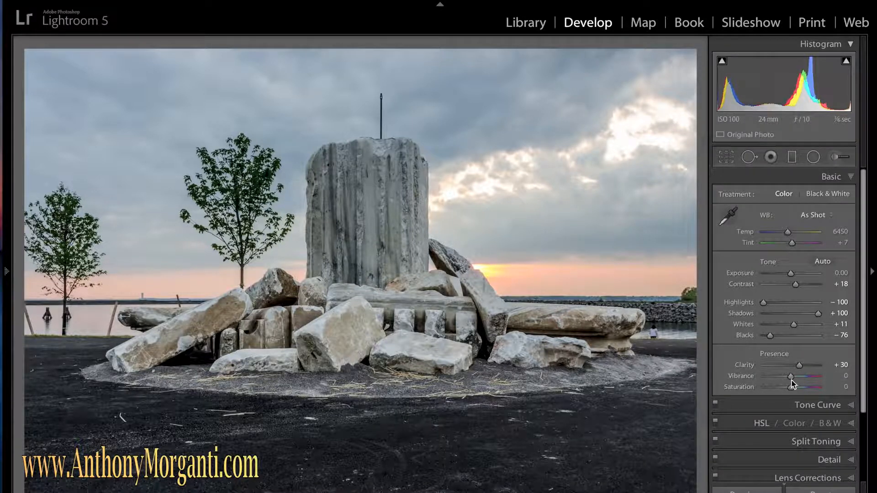
pyautogui.moveTo(793, 376); pyautogui.dragTo(797, 381)
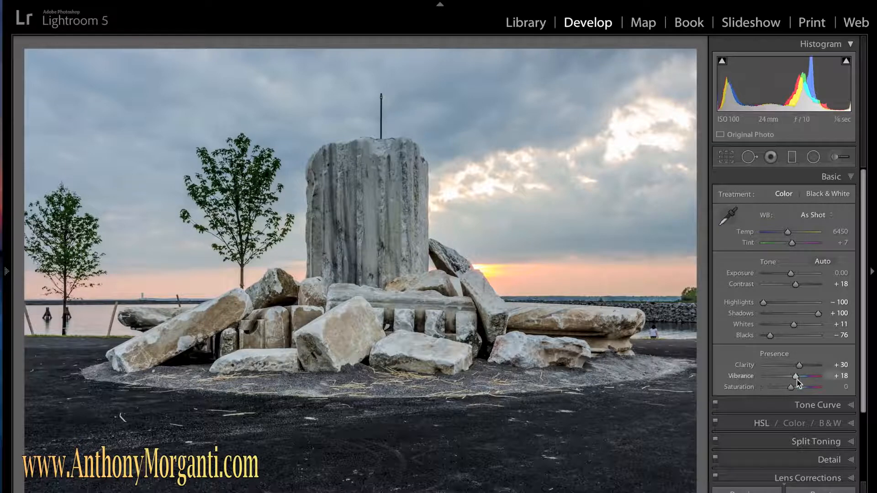
pyautogui.moveTo(795, 378)
pyautogui.mouseDown()
pyautogui.moveTo(815, 380)
pyautogui.moveTo(755, 376)
pyautogui.moveTo(794, 378)
pyautogui.mouseUp()
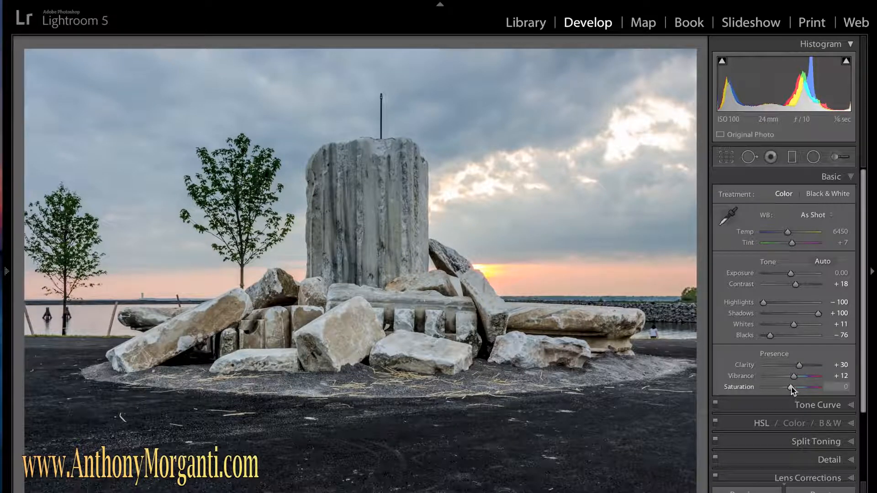
# Try small Saturation adjustments on the photo and reset Saturation to its default
pyautogui.moveTo(792, 390); pyautogui.dragTo(793, 390)
pyautogui.moveTo(793, 389); pyautogui.dragTo(789, 383)
pyautogui.doubleClick(789, 387)
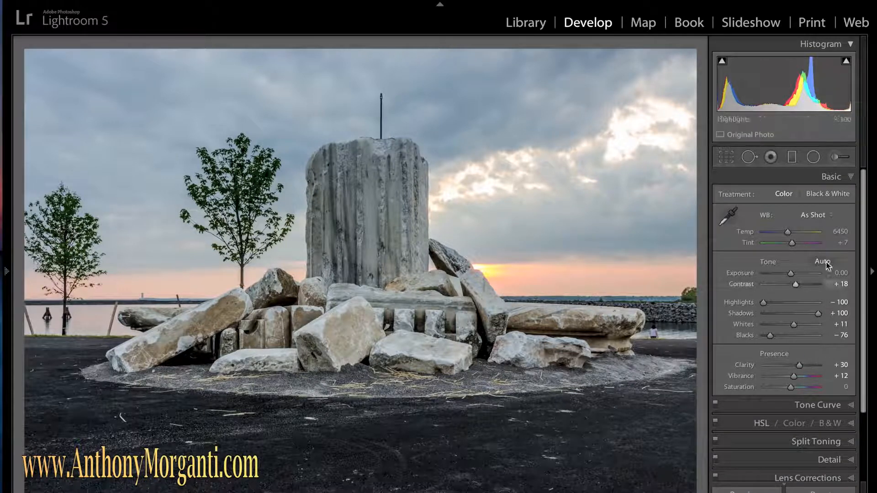
# Try raising the Lights region of the tone curve and restore the curve to its default
pyautogui.click(852, 178)
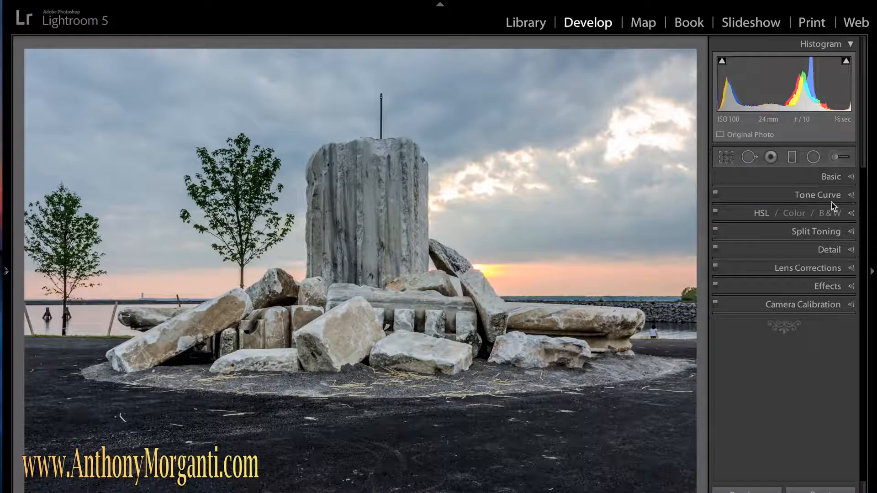
pyautogui.click(851, 196)
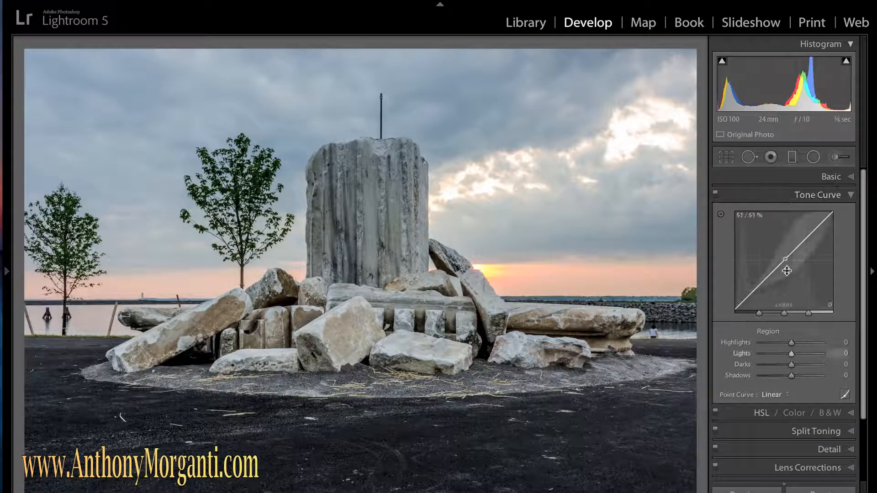
pyautogui.moveTo(787, 256); pyautogui.dragTo(787, 255)
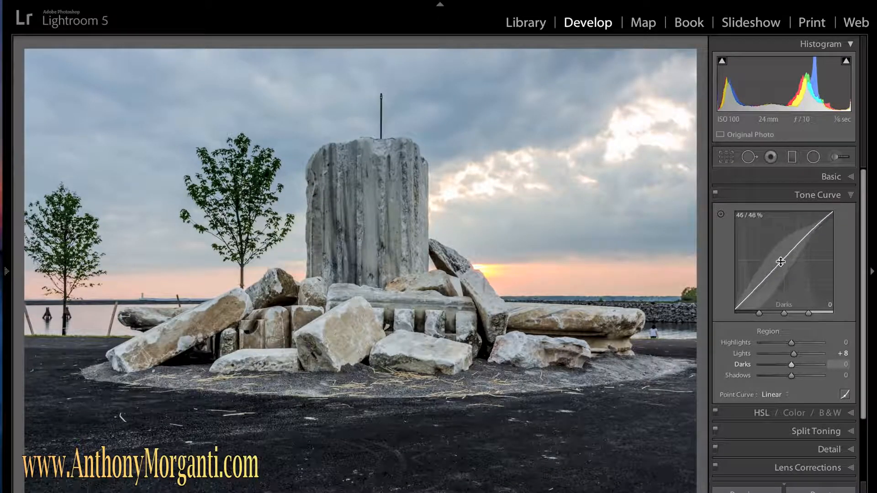
pyautogui.moveTo(780, 265); pyautogui.dragTo(799, 245)
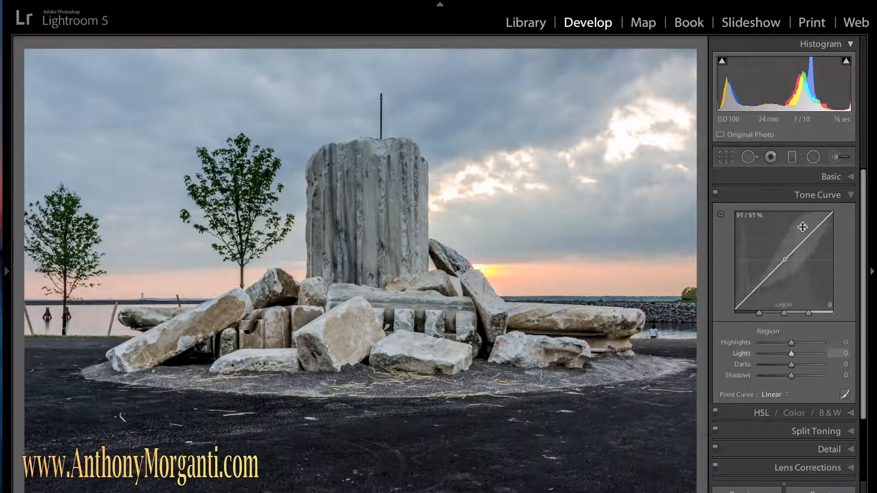
pyautogui.click(852, 195)
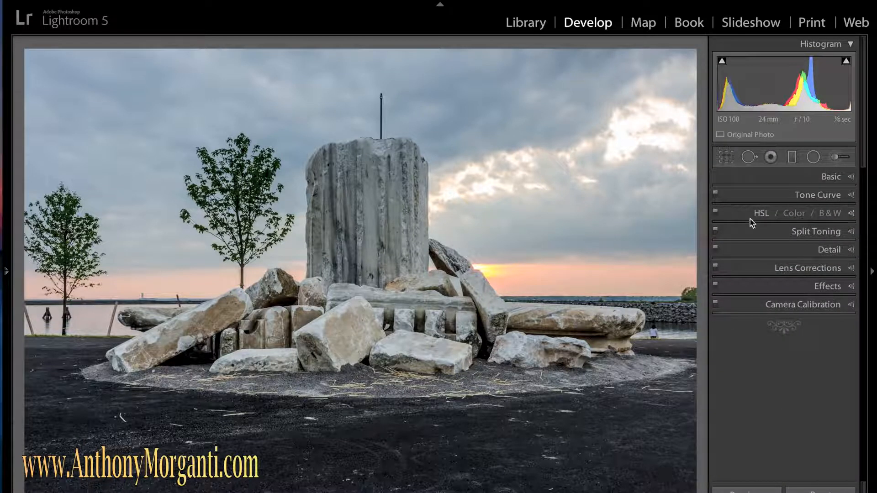
# Look through the HSL and per-color adjustments and try the black-and-white conversion before returning the photo to color
pyautogui.click(851, 214)
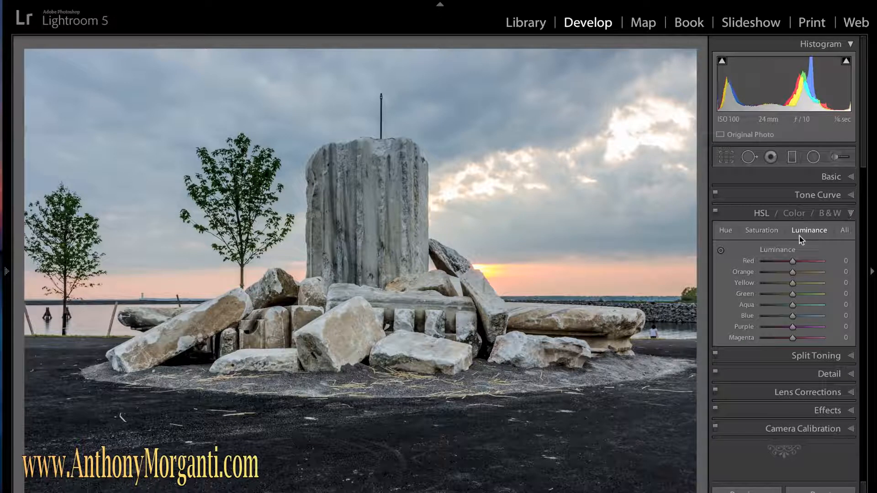
pyautogui.click(726, 231)
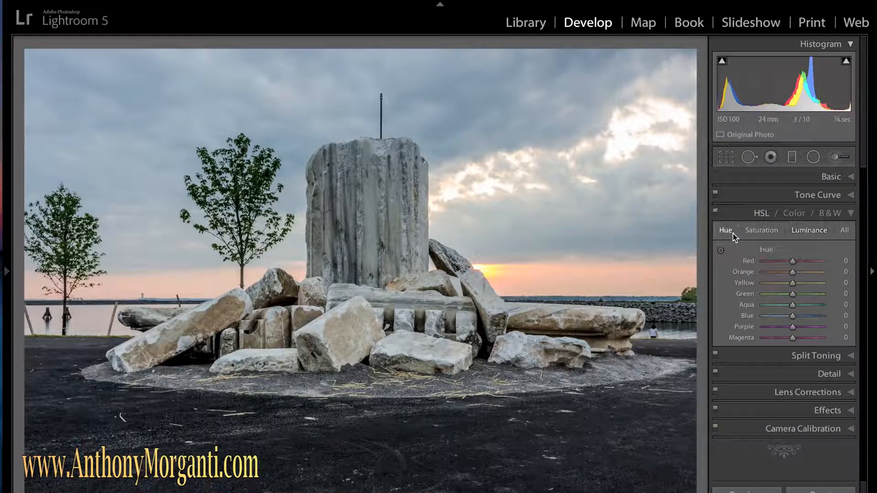
pyautogui.click(795, 213)
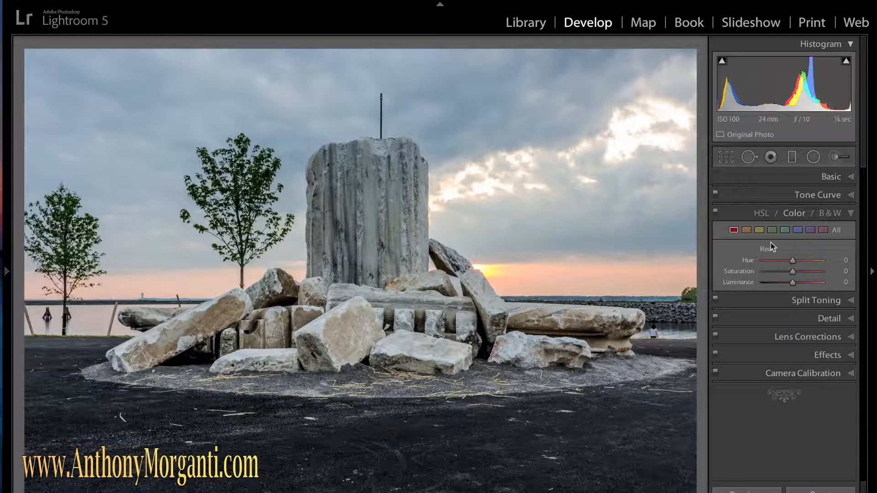
pyautogui.click(747, 231)
pyautogui.click(761, 232)
pyautogui.click(734, 230)
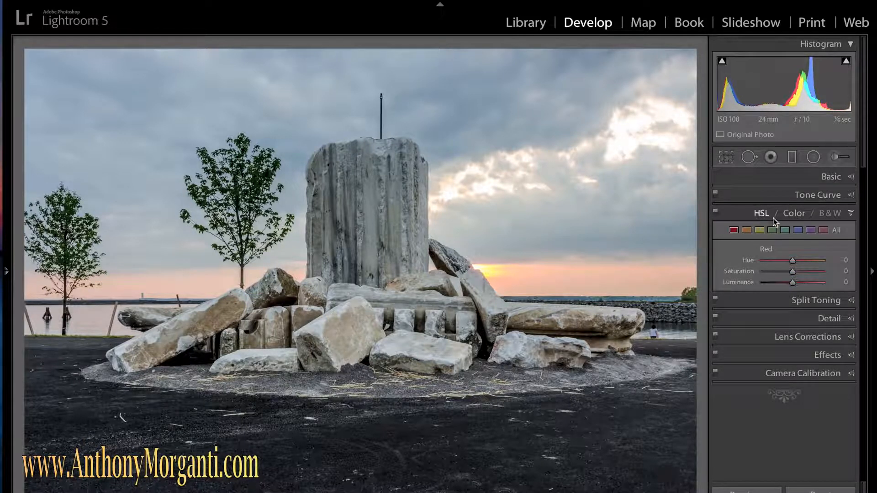
pyautogui.click(826, 213)
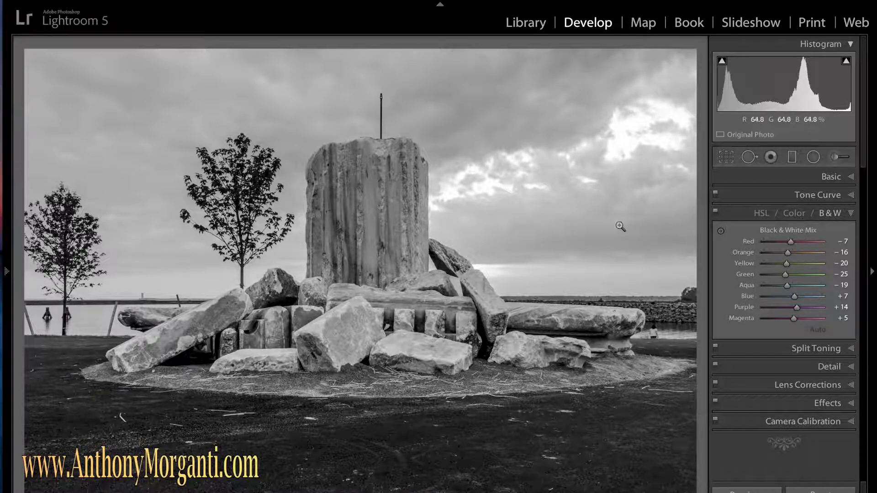
pyautogui.click(762, 214)
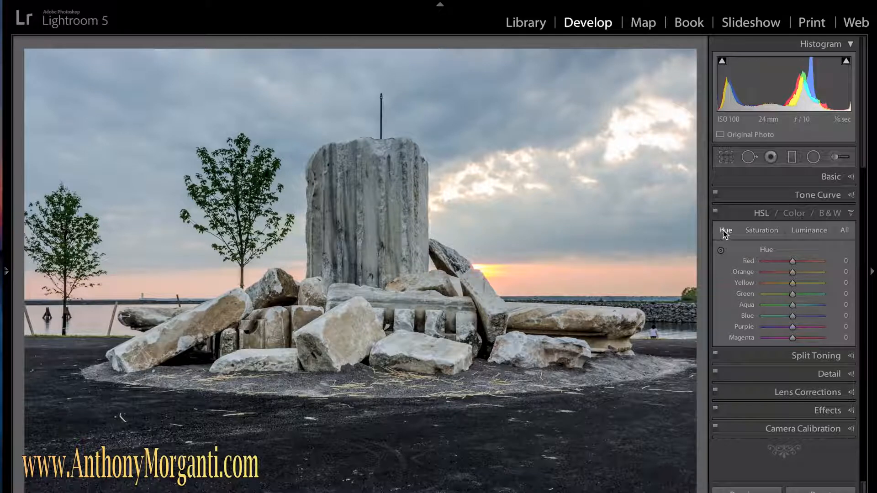
# Set the HSL Saturation of Orange to +37, Yellow to +25 and Blue to +49
pyautogui.click(768, 233)
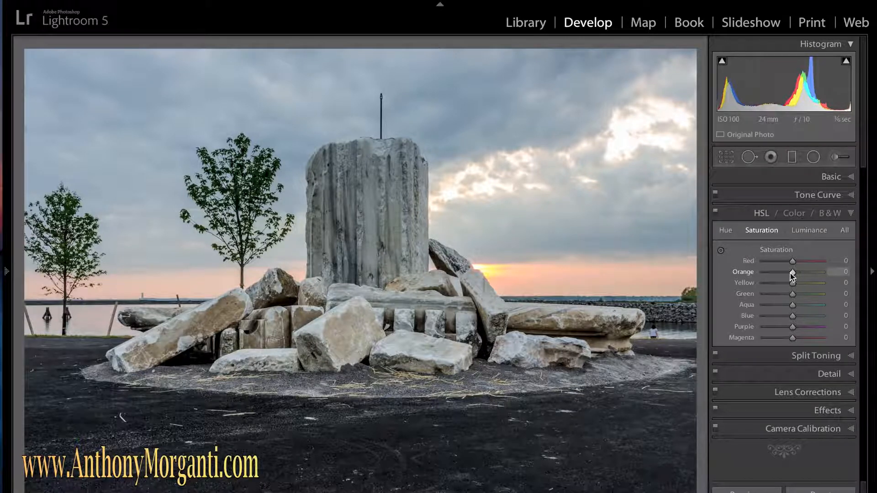
pyautogui.moveTo(793, 273); pyautogui.dragTo(798, 275)
pyautogui.moveTo(804, 273); pyautogui.dragTo(800, 283)
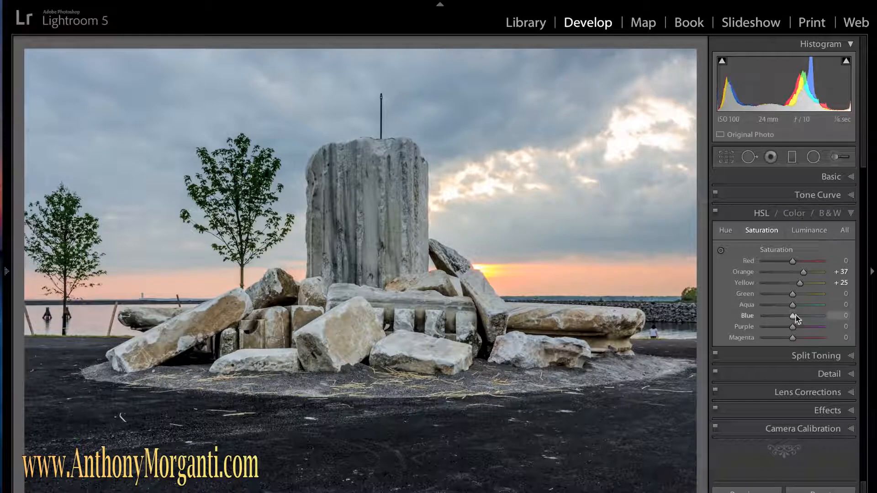
pyautogui.moveTo(795, 318); pyautogui.dragTo(804, 322)
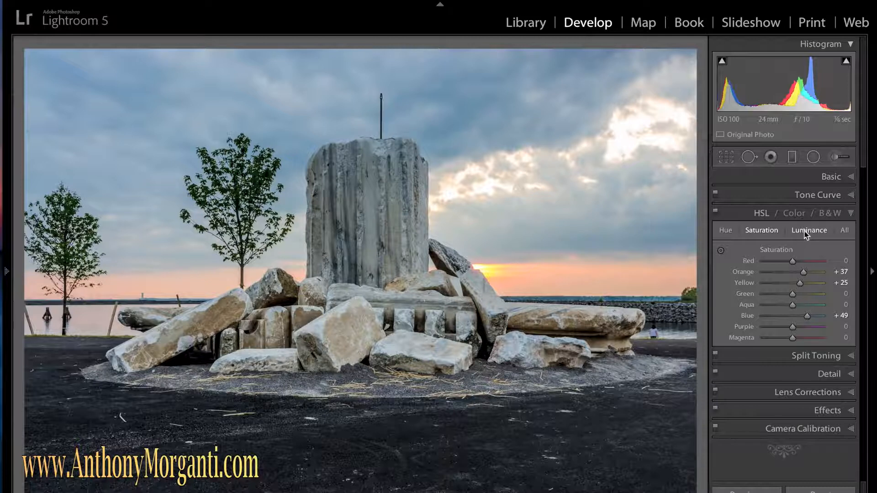
# Set the HSL Luminance of Orange to -41, Yellow to -34 and Blue to -37
pyautogui.click(806, 231)
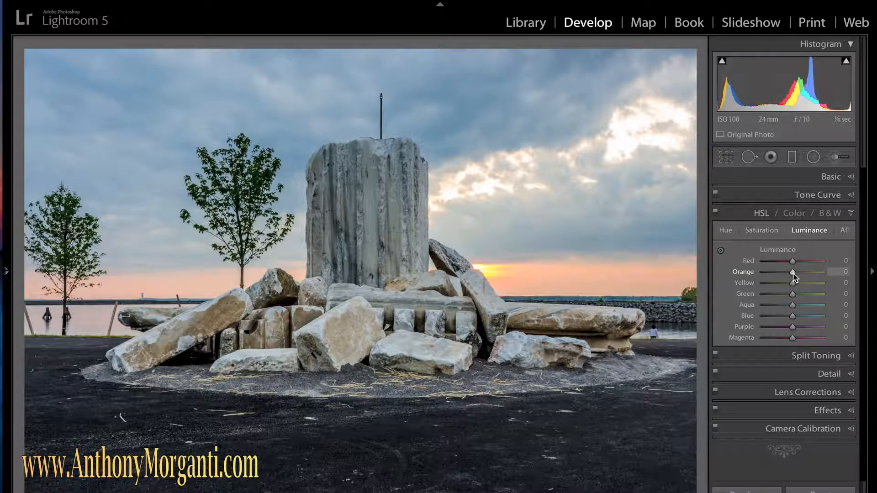
pyautogui.moveTo(793, 273); pyautogui.dragTo(780, 272)
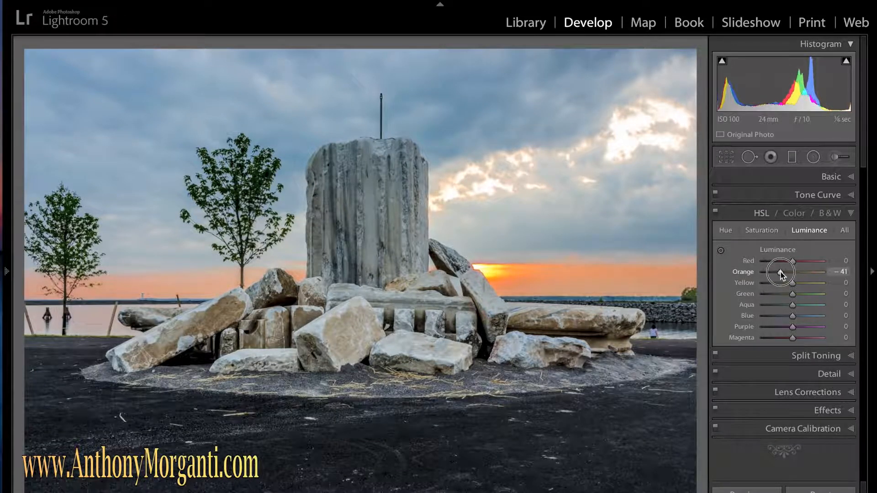
pyautogui.moveTo(793, 283); pyautogui.dragTo(786, 283)
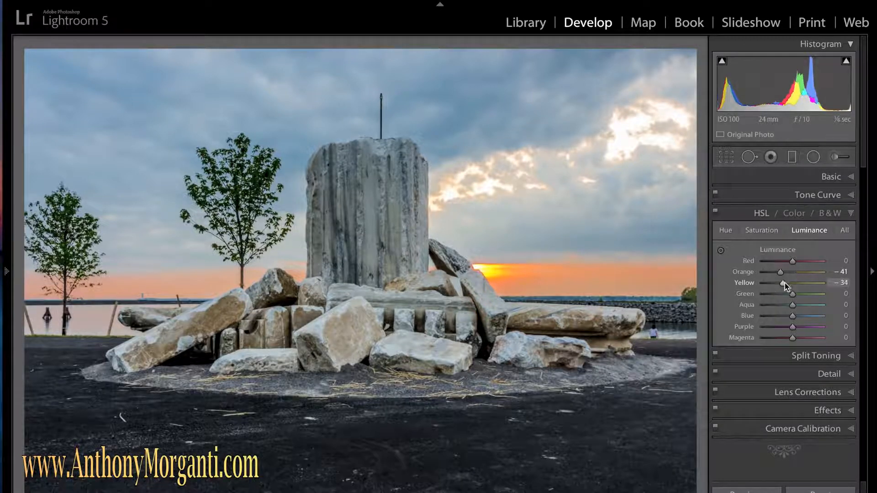
pyautogui.moveTo(792, 318); pyautogui.dragTo(782, 315)
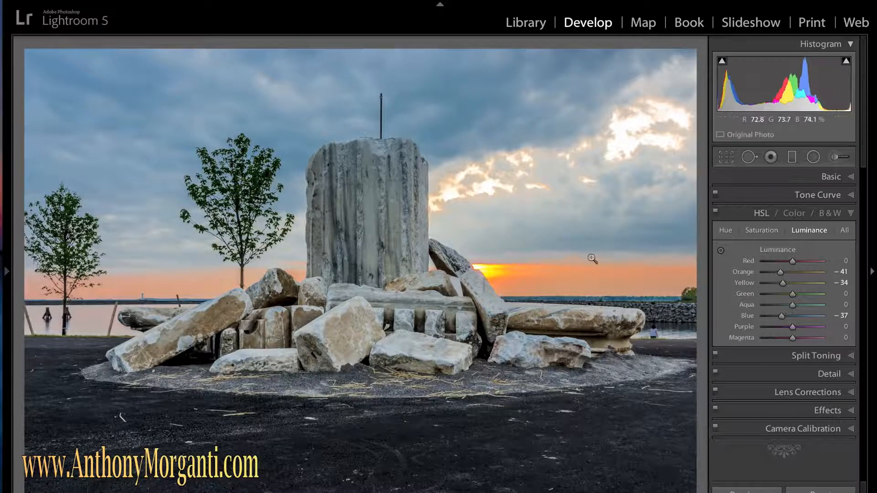
pyautogui.click(851, 214)
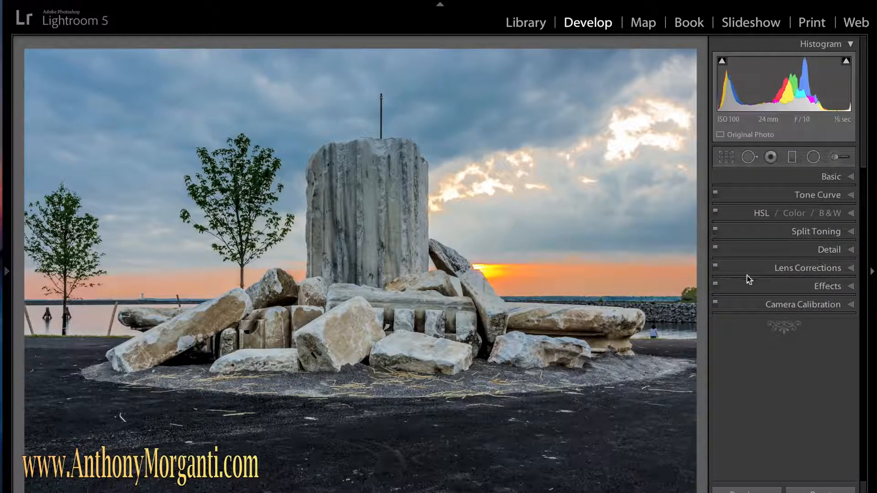
# Set the Sharpening Amount to 70 and the Luminance noise reduction to 39
pyautogui.click(852, 251)
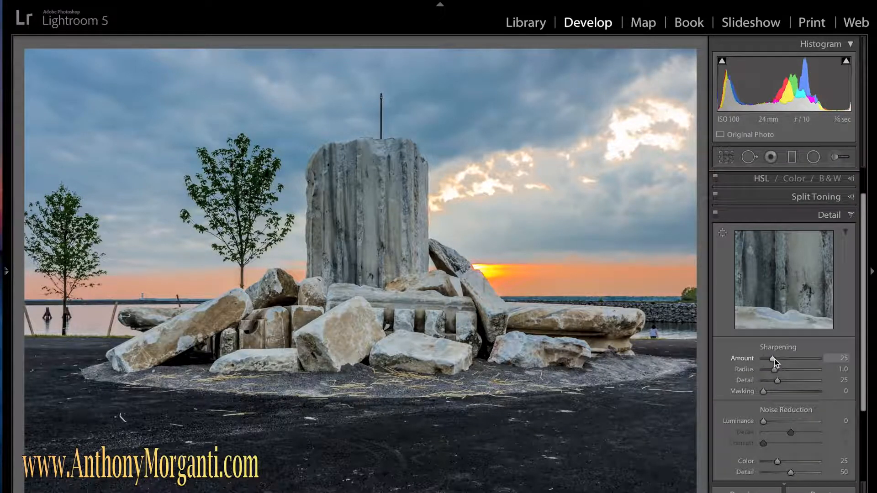
pyautogui.moveTo(774, 360); pyautogui.dragTo(790, 361)
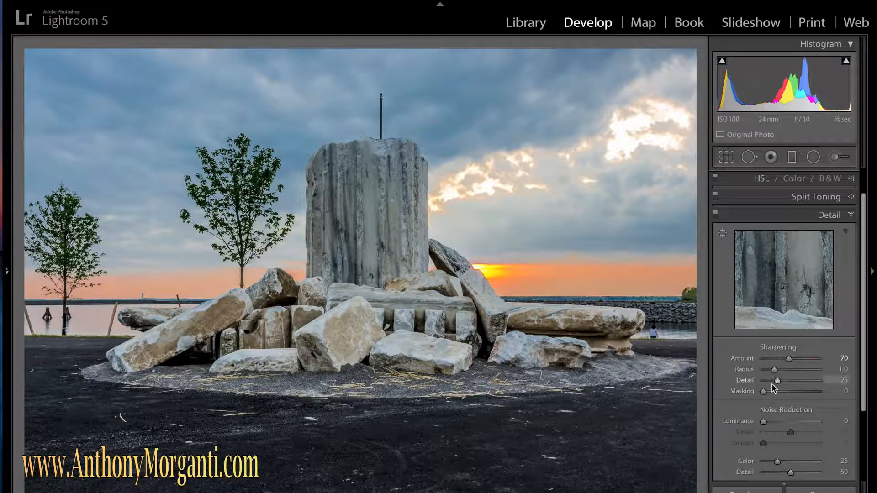
pyautogui.moveTo(765, 422); pyautogui.dragTo(785, 421)
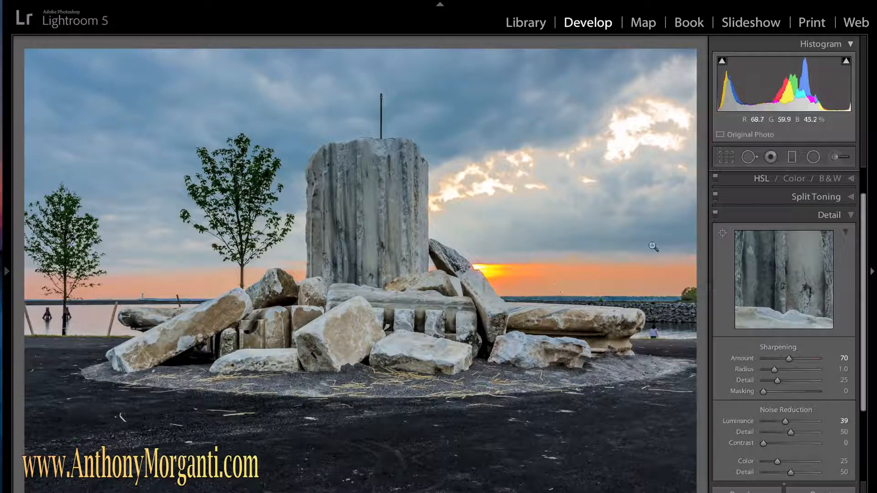
pyautogui.click(850, 216)
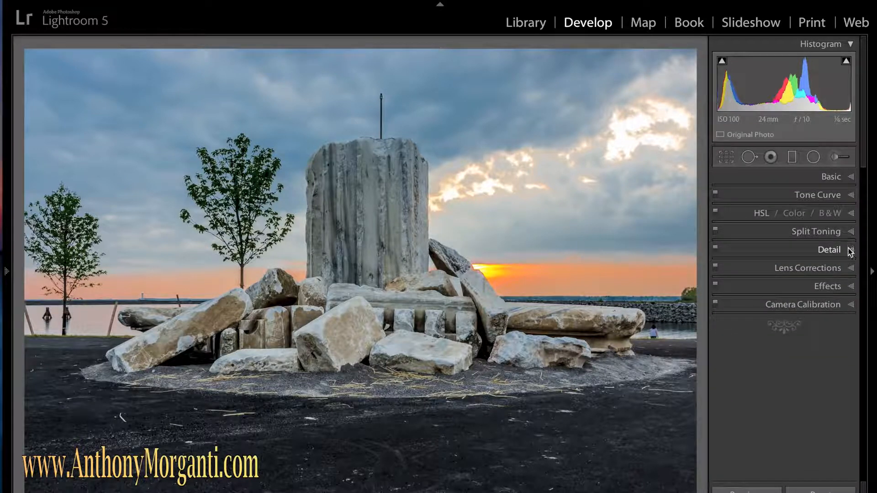
# Review the camera profiles offered in Camera Calibration, keeping Adobe Standard selected
pyautogui.click(851, 305)
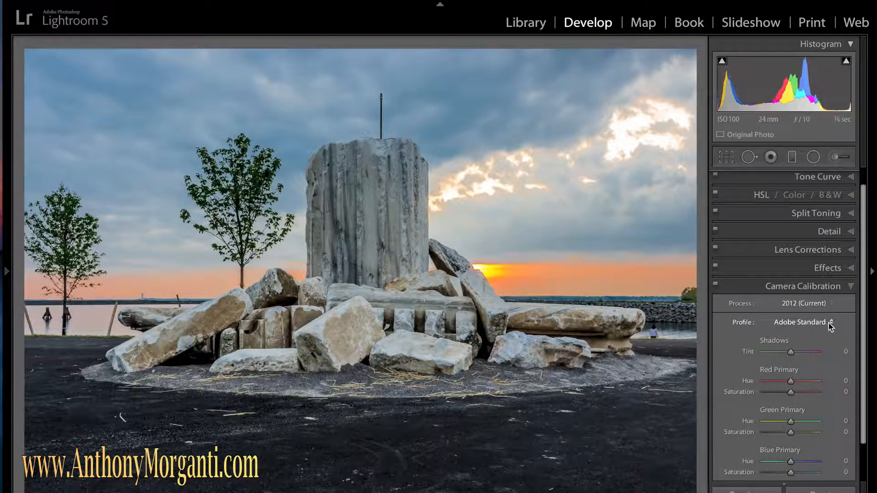
pyautogui.click(830, 323)
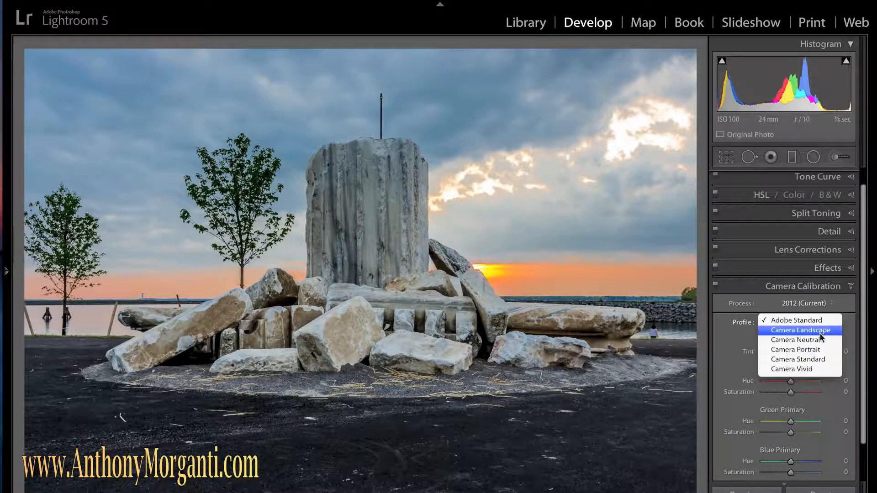
pyautogui.click(819, 321)
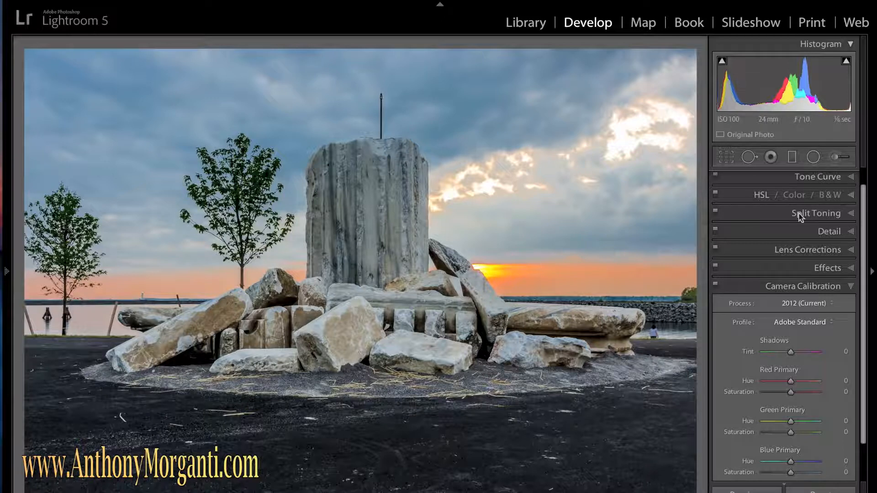
pyautogui.click(809, 324)
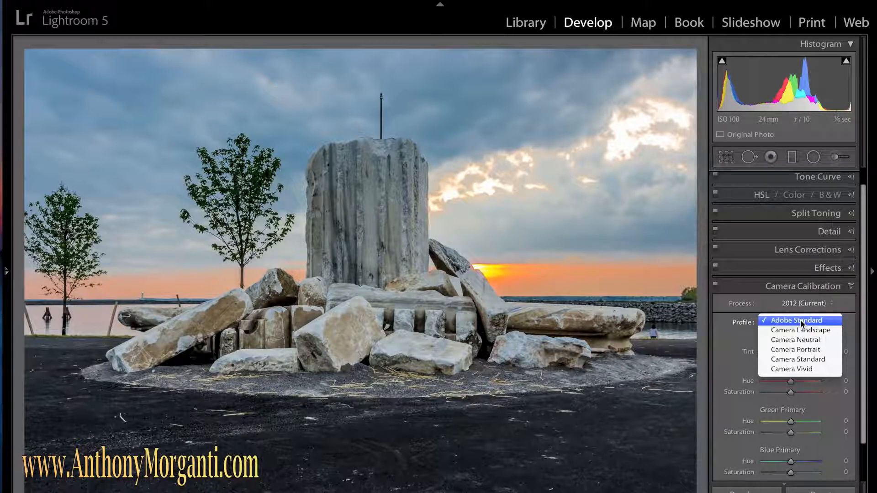
pyautogui.click(854, 310)
# Try the Camera Landscape, Camera Neutral and Camera Portrait profiles on the photo
pyautogui.click(829, 323)
pyautogui.click(818, 330)
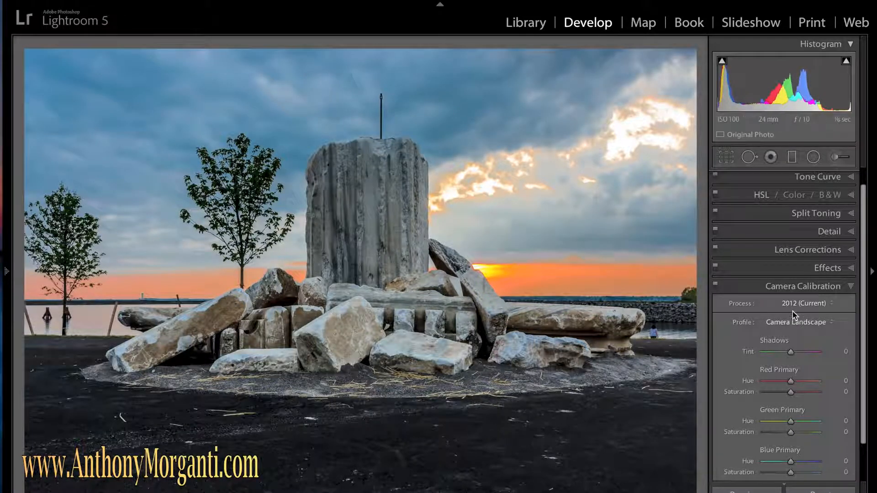
pyautogui.click(815, 326)
pyautogui.click(818, 333)
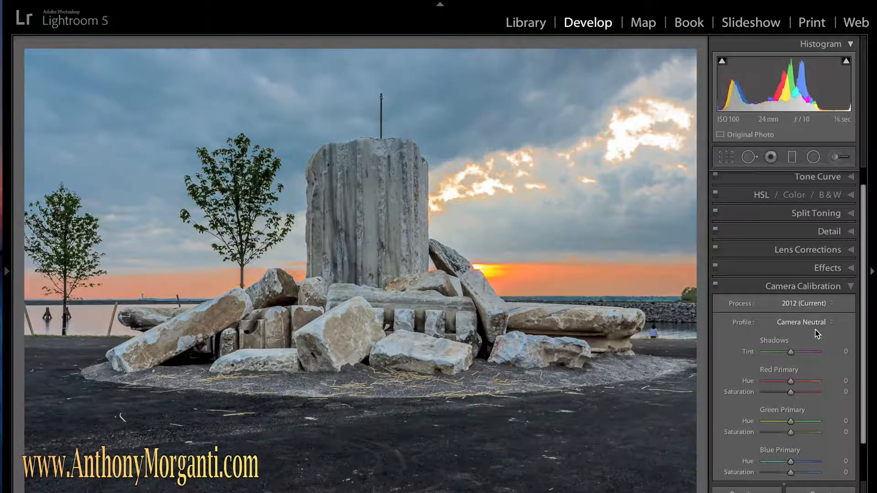
pyautogui.click(815, 328)
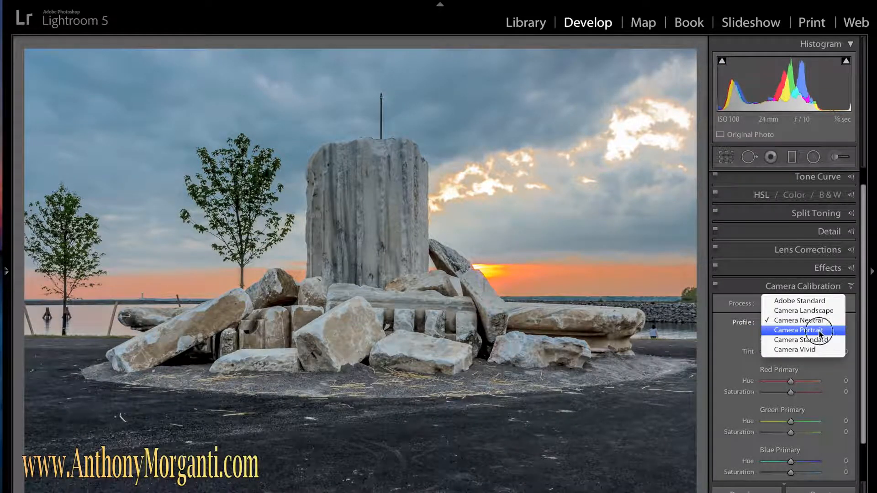
pyautogui.click(820, 332)
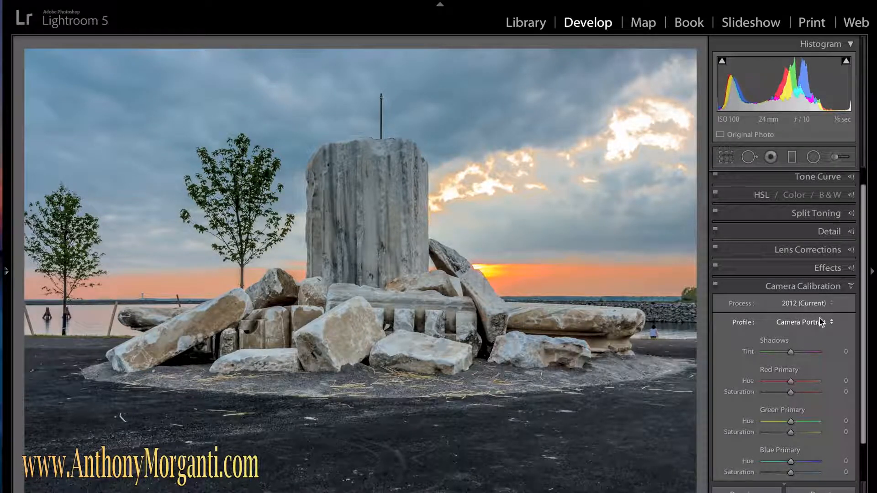
# Try the Camera Standard and Camera Vivid profiles, and set the camera profile to Camera Landscape
pyautogui.click(820, 323)
pyautogui.click(821, 330)
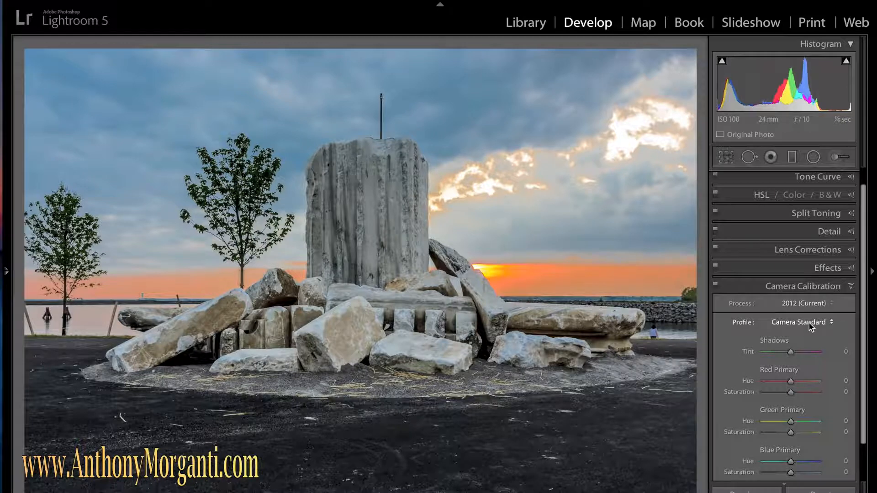
pyautogui.click(809, 323)
pyautogui.click(812, 331)
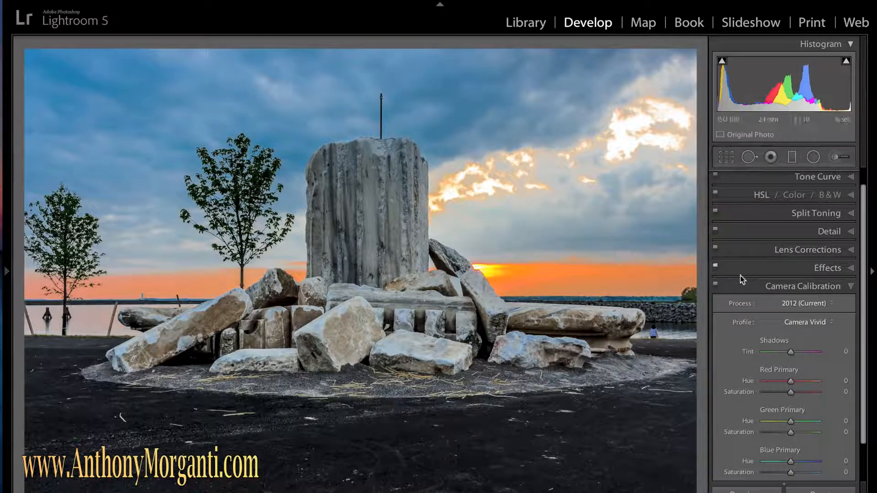
pyautogui.click(830, 323)
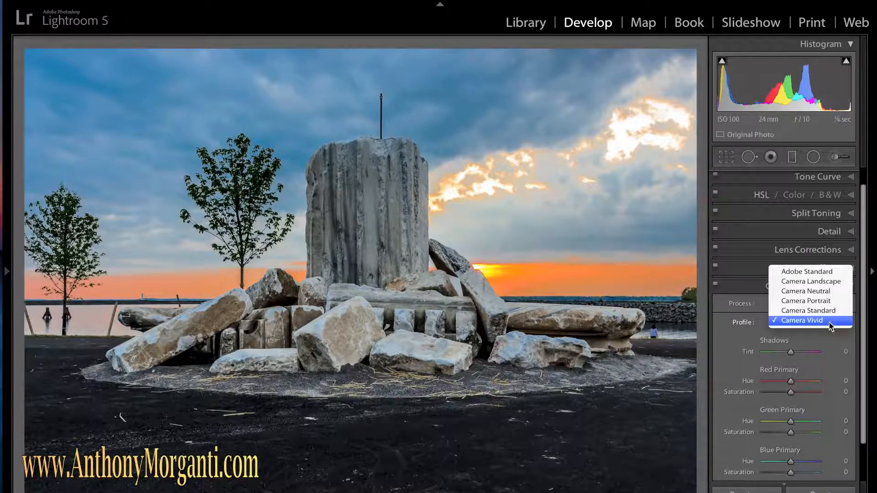
pyautogui.click(825, 283)
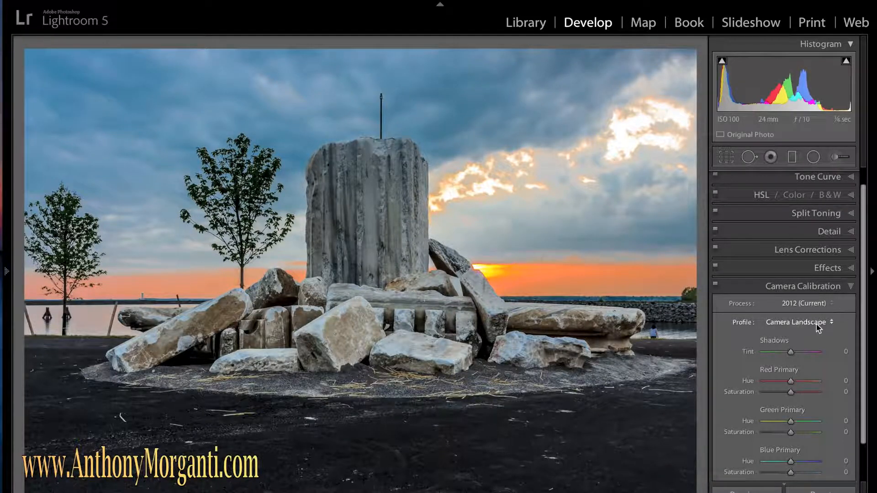
# Set the camera profile in Camera Calibration back to Adobe Standard
pyautogui.click(816, 323)
pyautogui.click(818, 311)
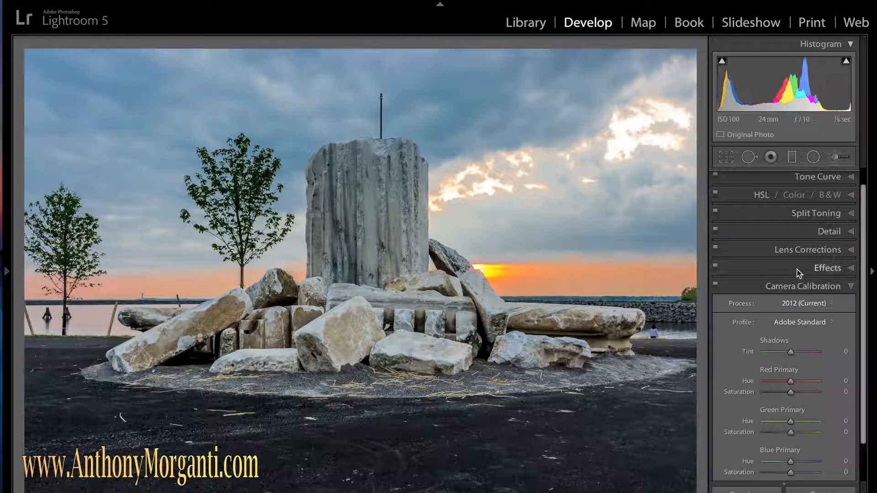
pyautogui.click(851, 289)
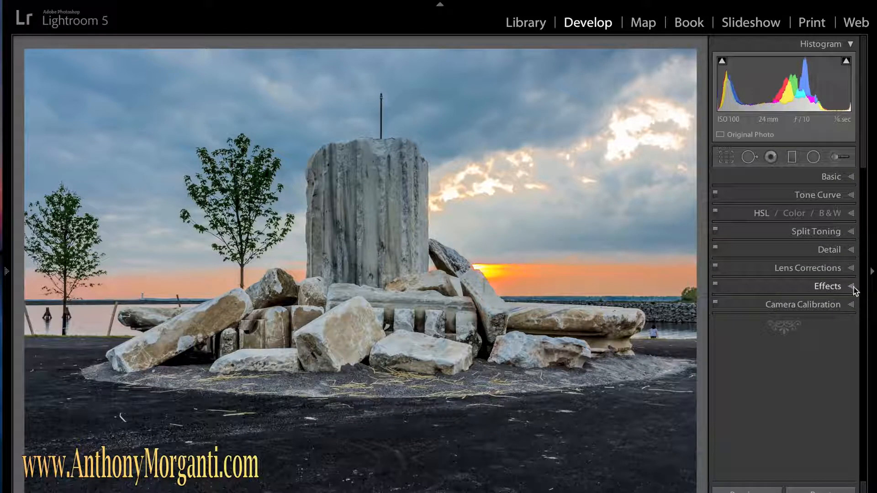
# Set the Post-Crop Vignetting Amount to -26 in Highlight Priority style, and show the before and after versions side by side
pyautogui.click(850, 287)
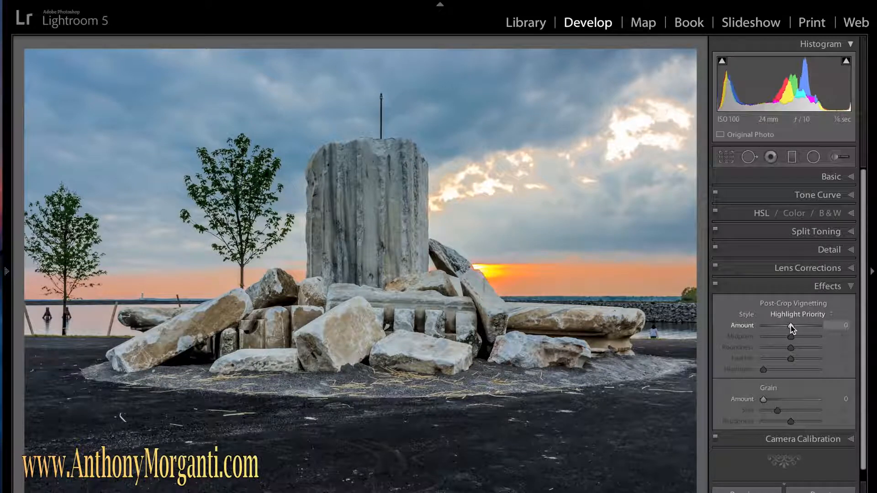
pyautogui.moveTo(790, 325)
pyautogui.mouseDown()
pyautogui.moveTo(804, 325)
pyautogui.moveTo(768, 325)
pyautogui.moveTo(783, 325)
pyautogui.mouseUp()
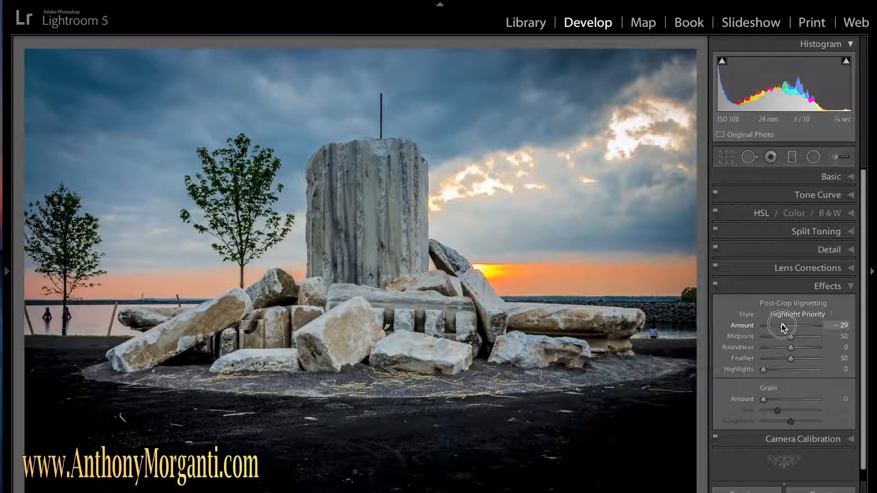
pyautogui.moveTo(783, 325); pyautogui.dragTo(784, 326)
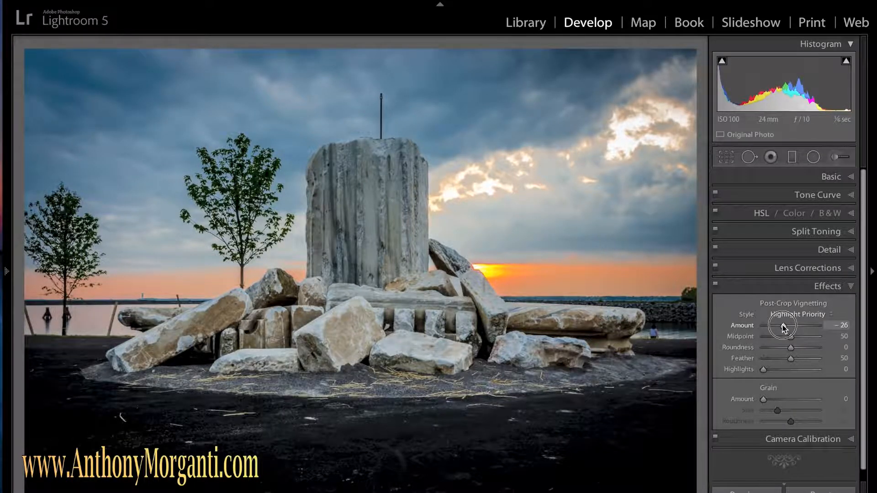
pyautogui.click(851, 287)
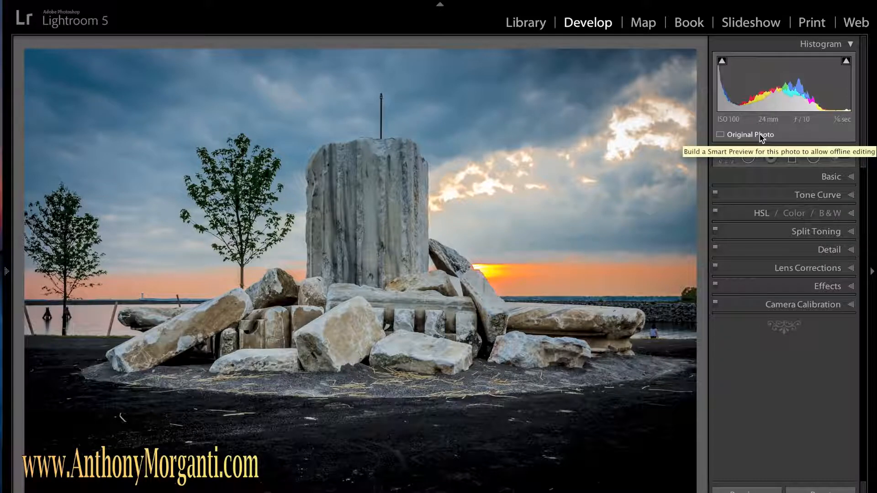
pyautogui.press('y')
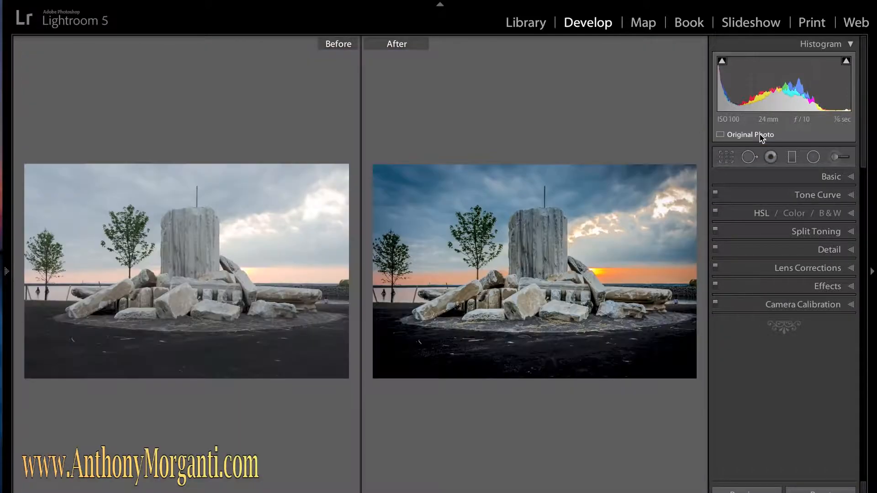